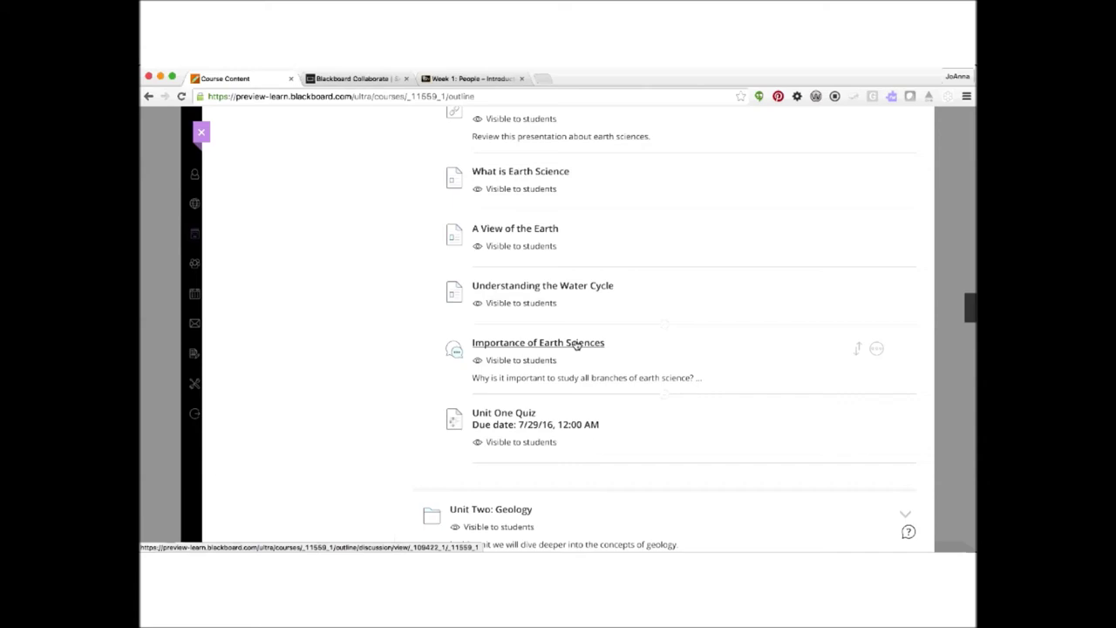
pyautogui.scroll(4, 341, 243)
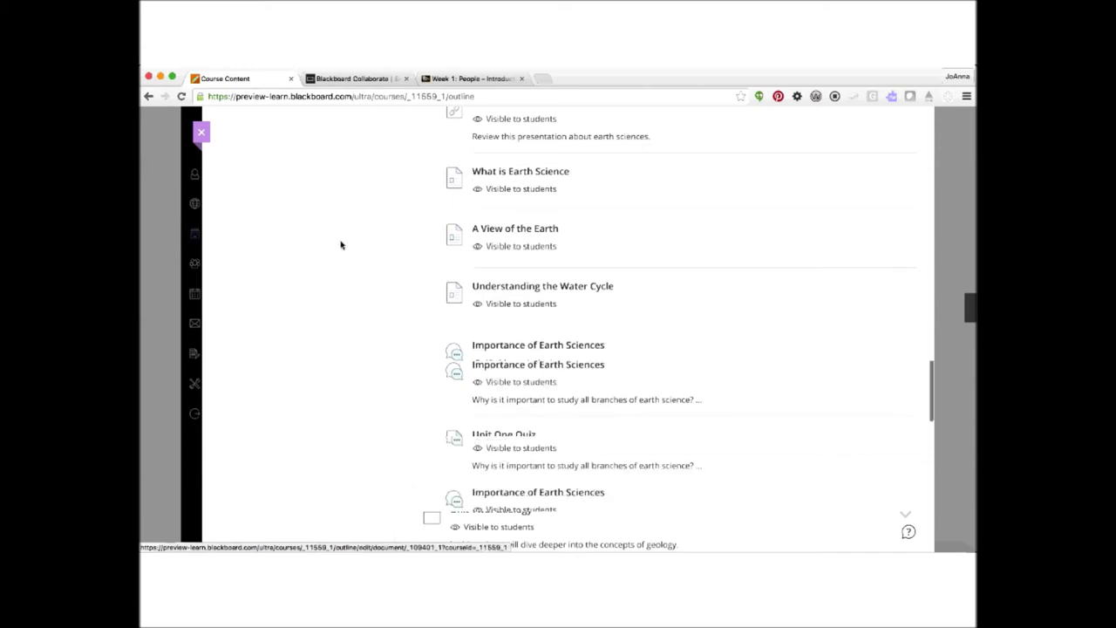
pyautogui.scroll(3, 341, 243)
pyautogui.scroll(-5, 341, 243)
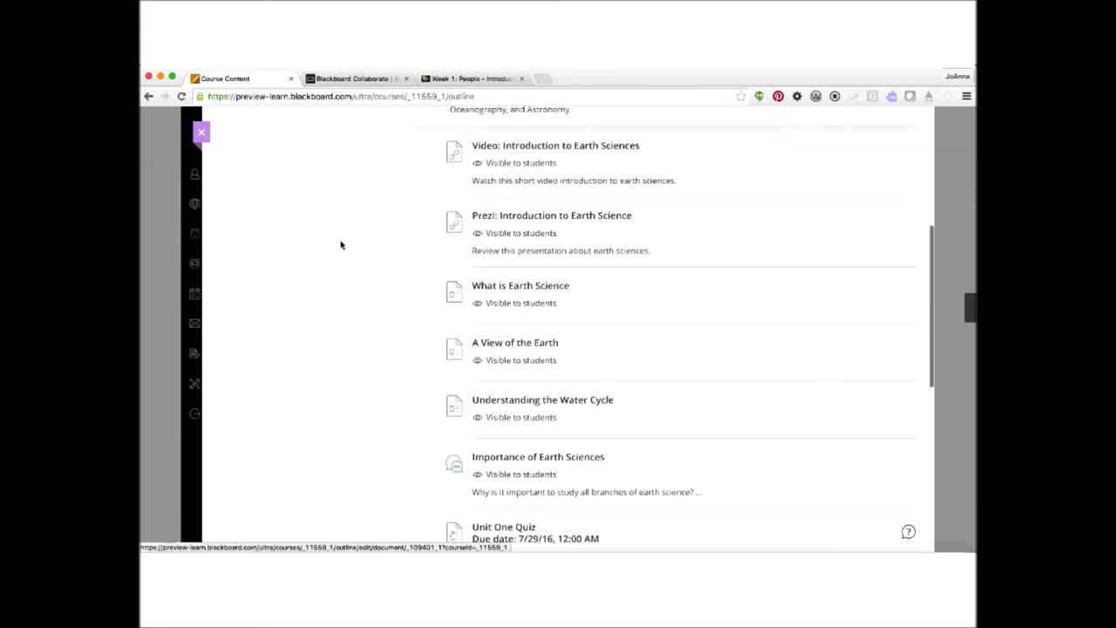
pyautogui.scroll(-2, 341, 245)
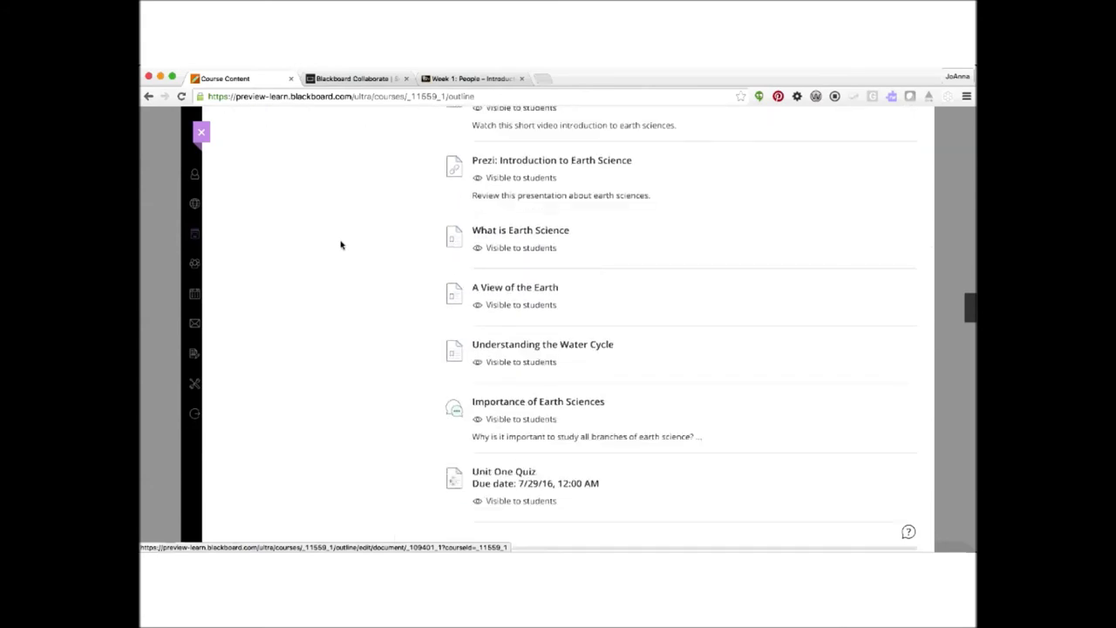
pyautogui.scroll(-3, 341, 245)
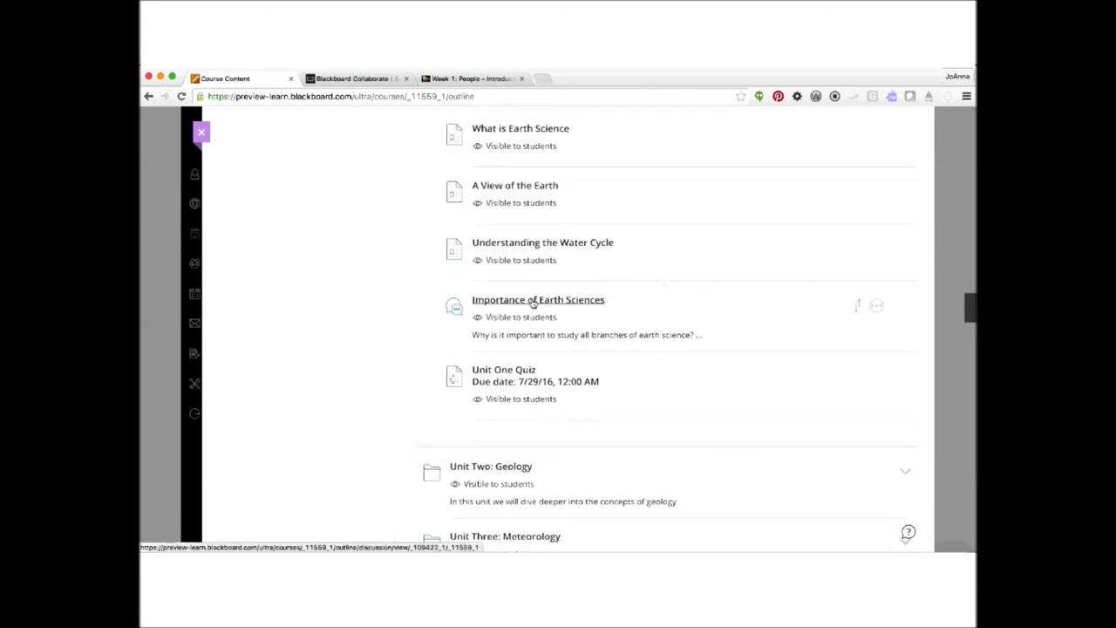
pyautogui.click(533, 300)
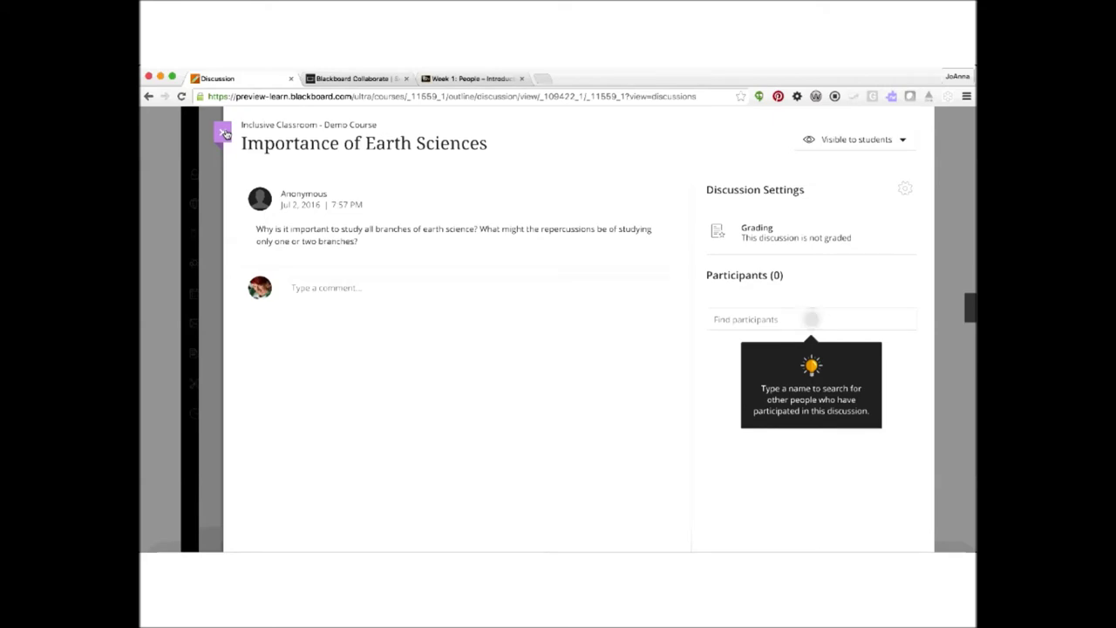
pyautogui.click(224, 133)
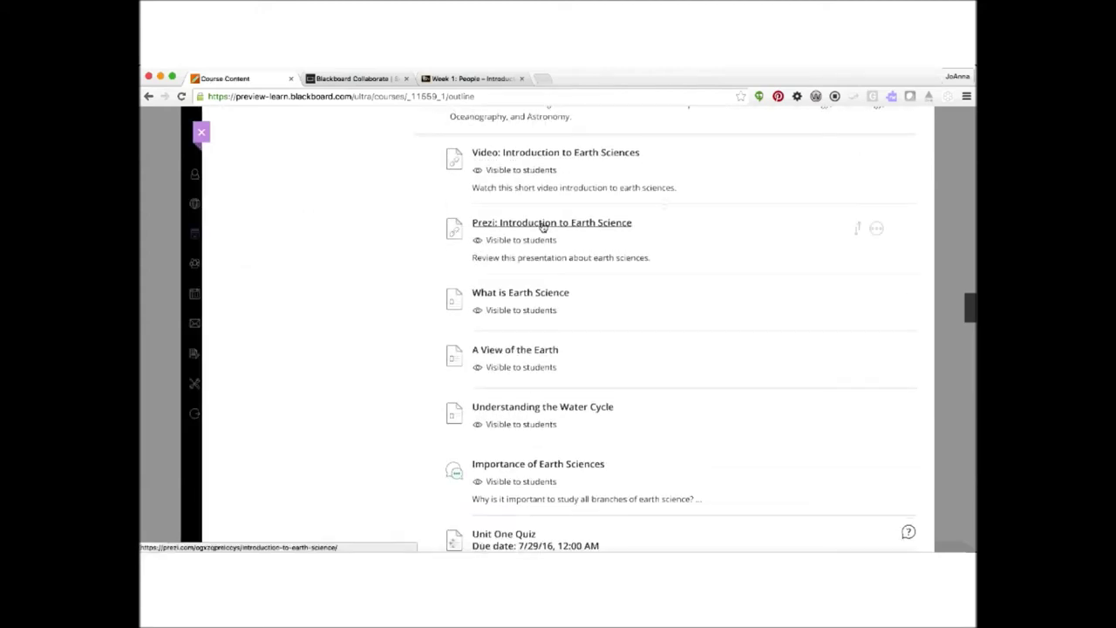
# - Open the Introduction to Earth Science Prezi and advance two slides to Branches of Earth Science
pyautogui.click(542, 226)
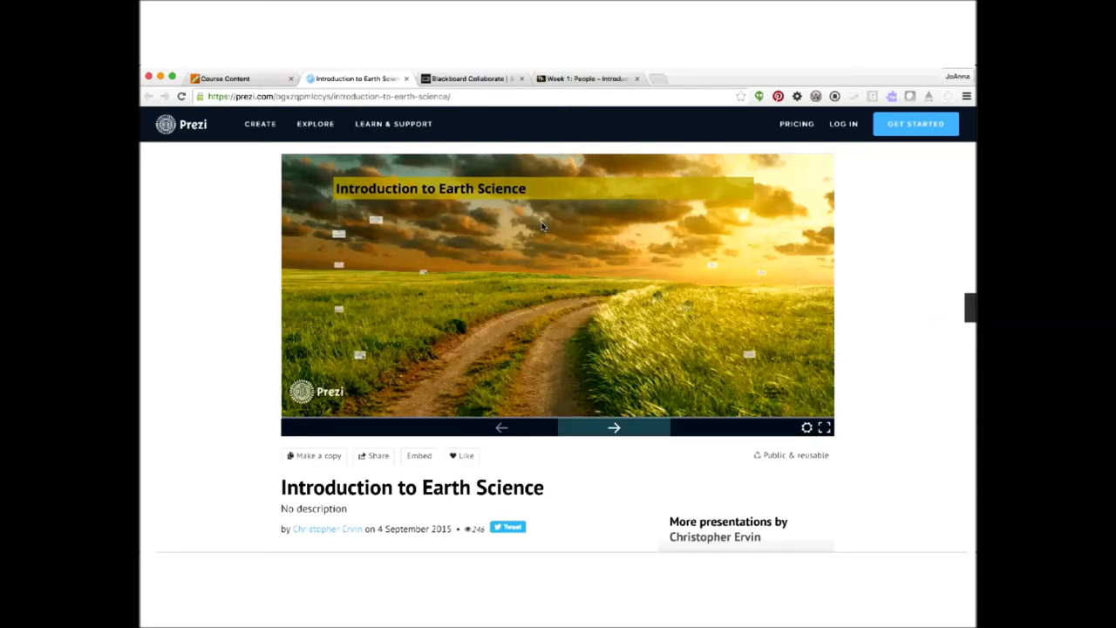
pyautogui.click(615, 429)
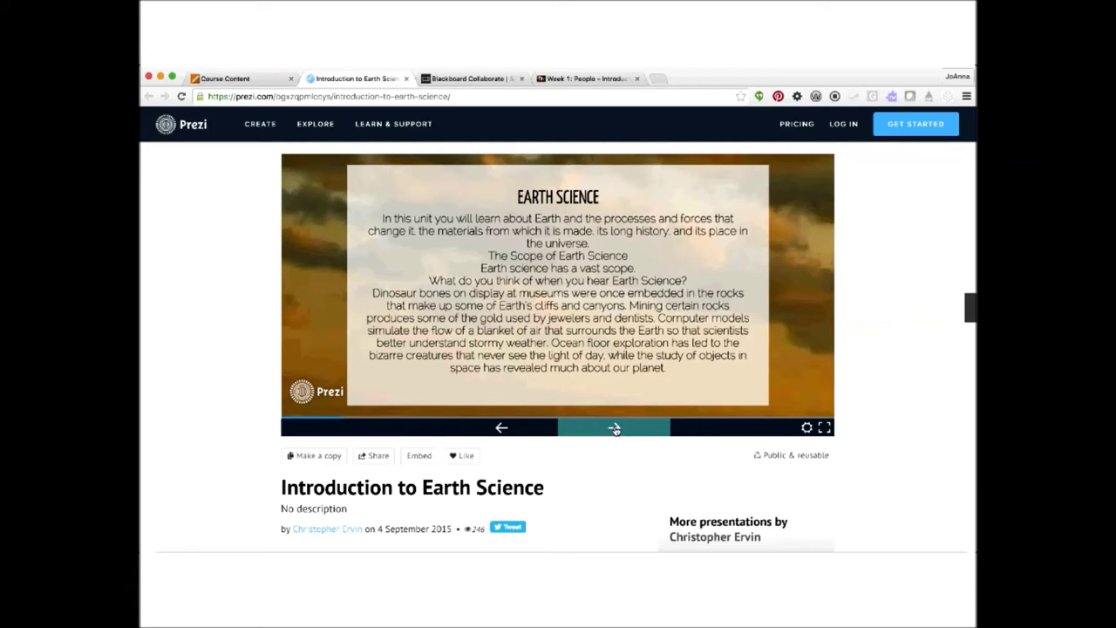
pyautogui.click(615, 429)
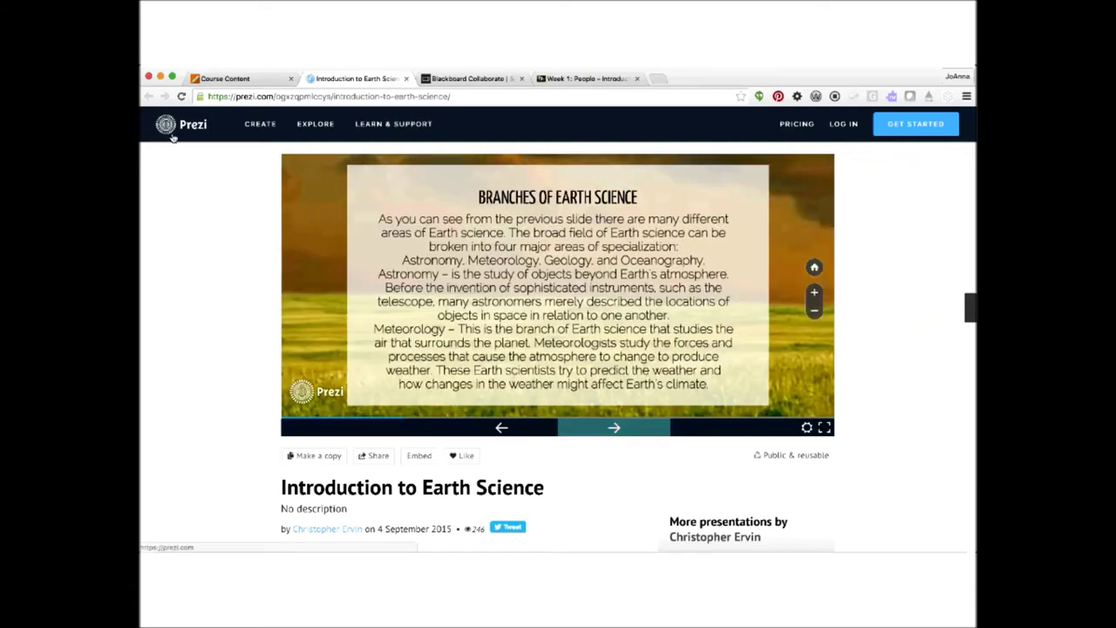
pyautogui.click(460, 101)
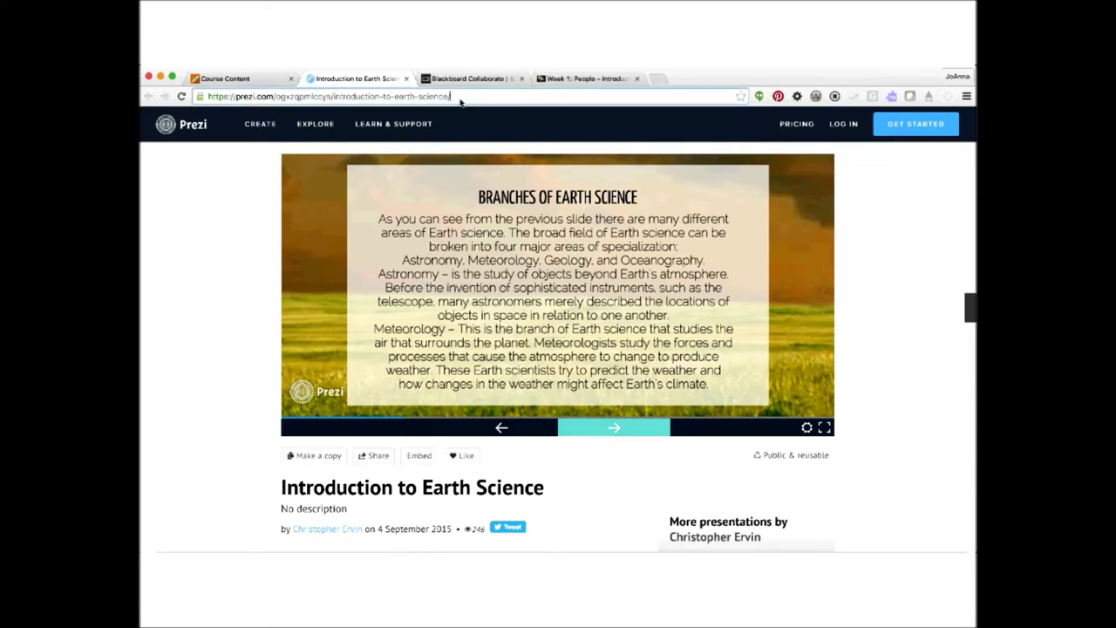
pyautogui.click(175, 263)
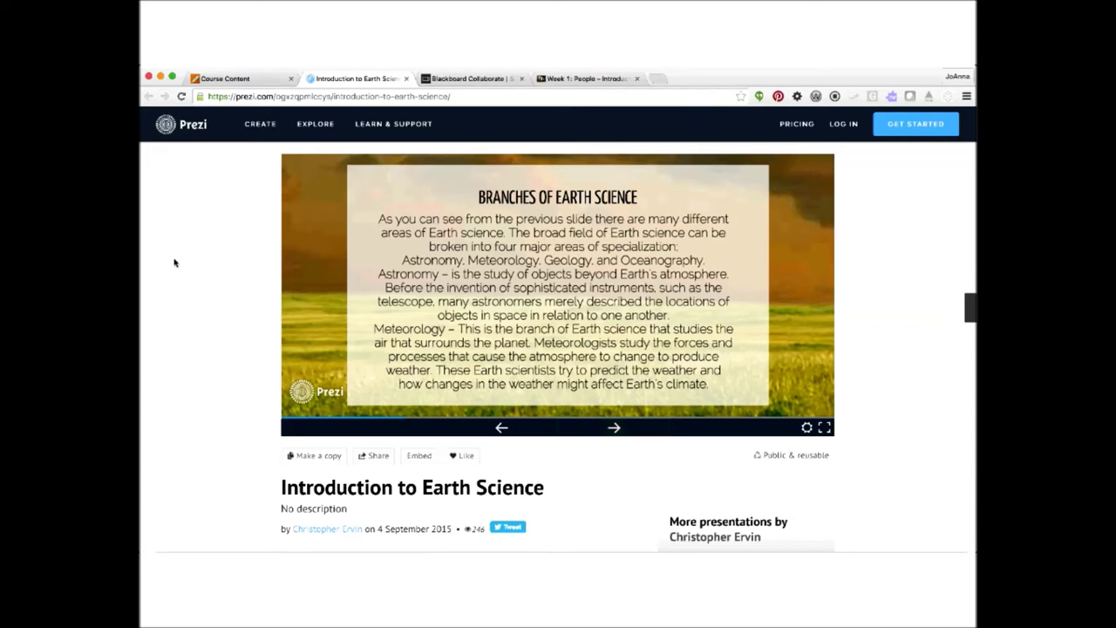
pyautogui.press('super+plus')
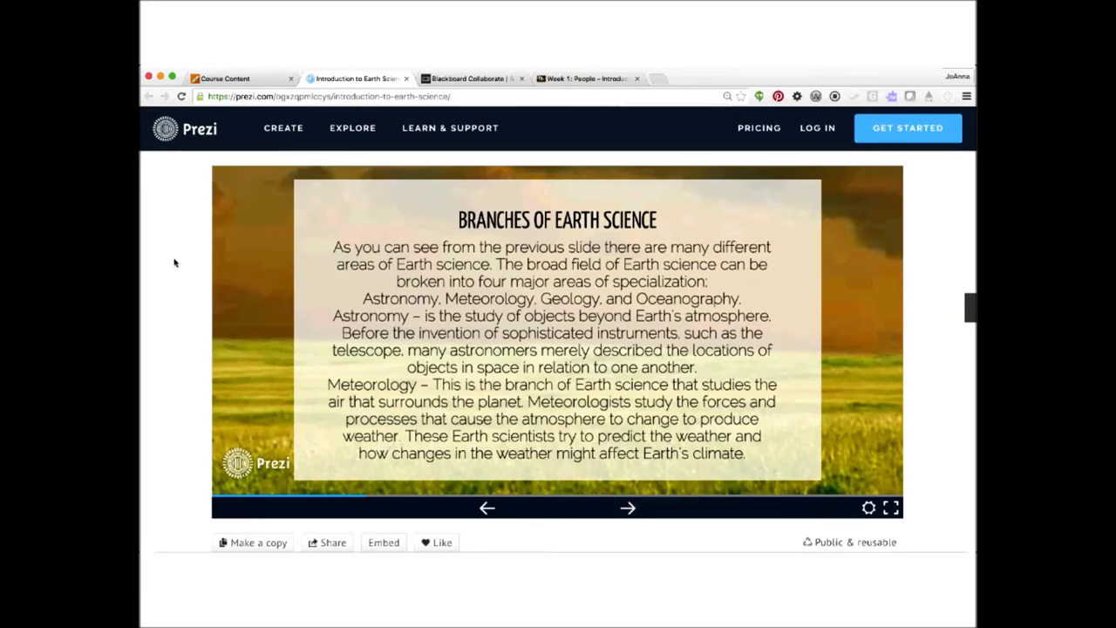
pyautogui.press('super+plus')
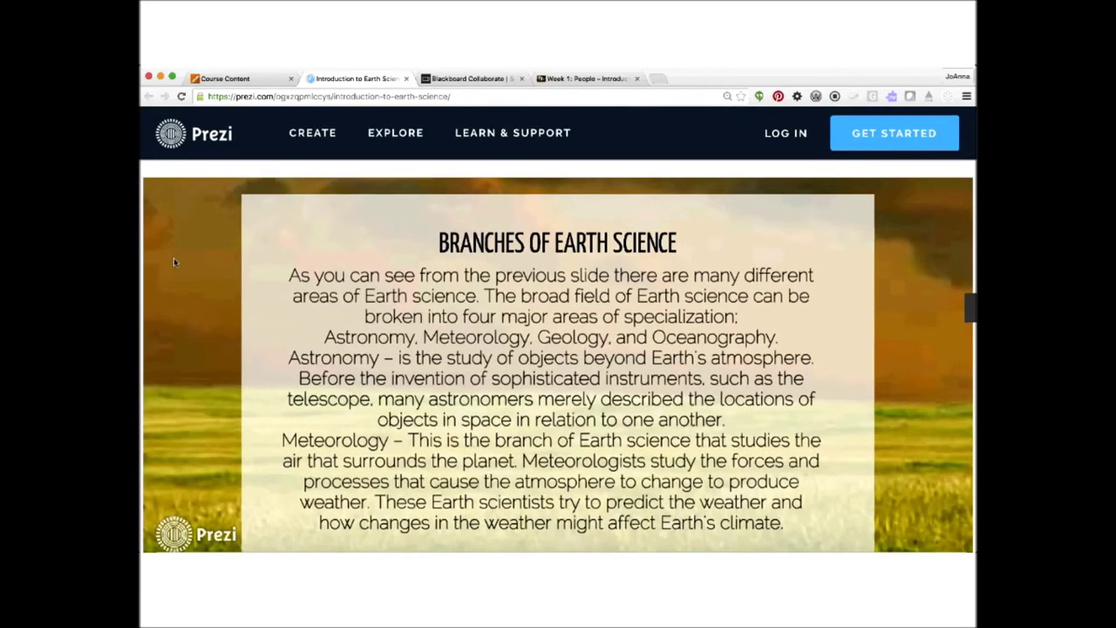
pyautogui.press('super+plus')
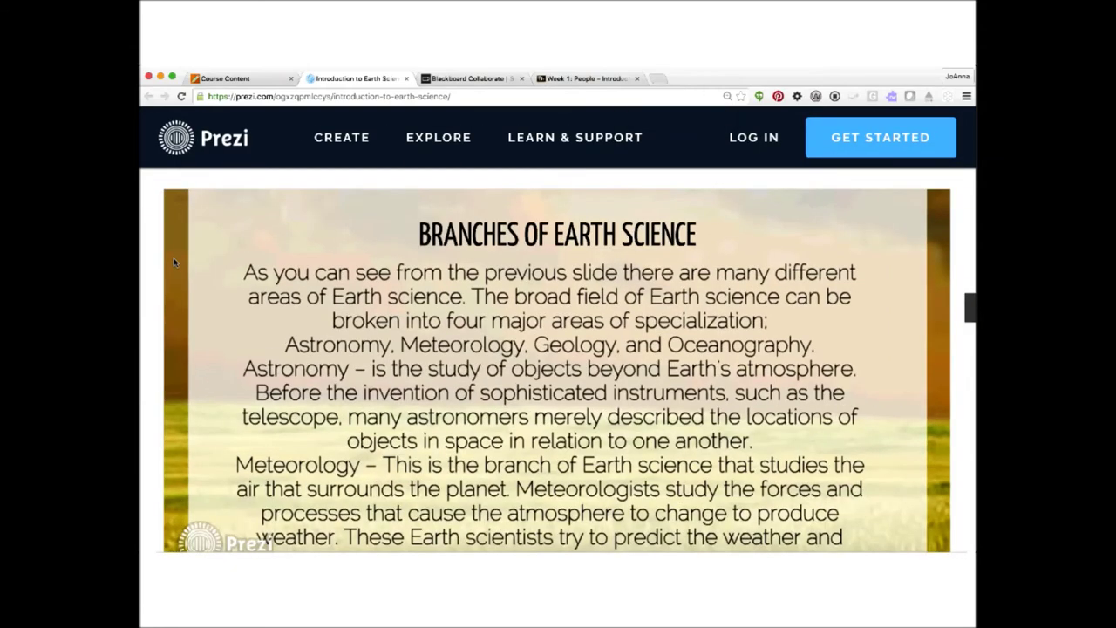
pyautogui.press('super+plus')
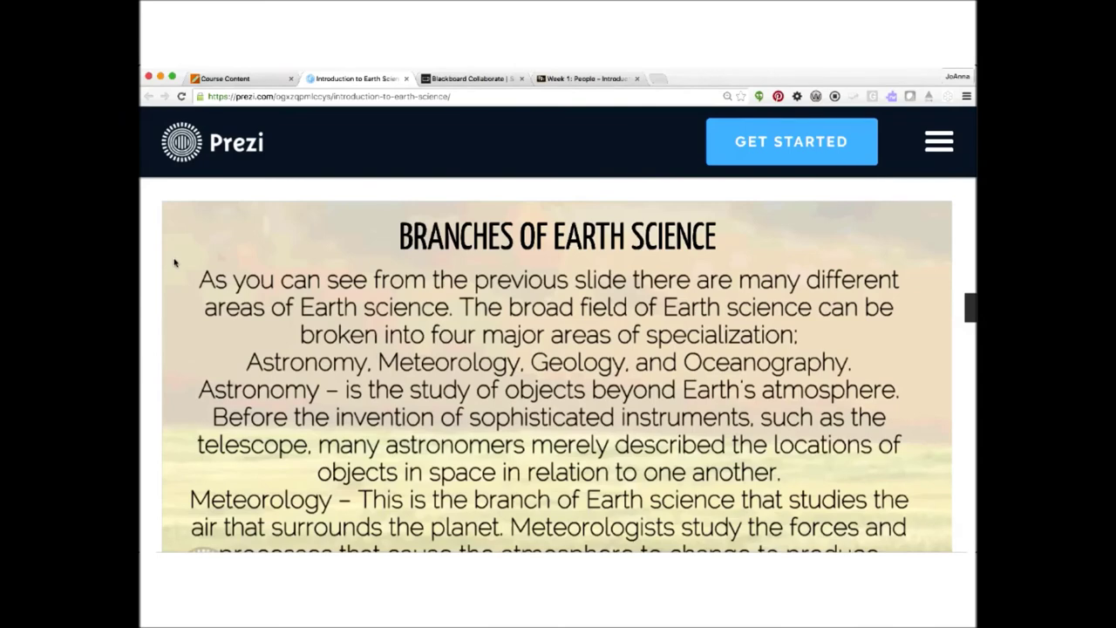
pyautogui.click(939, 145)
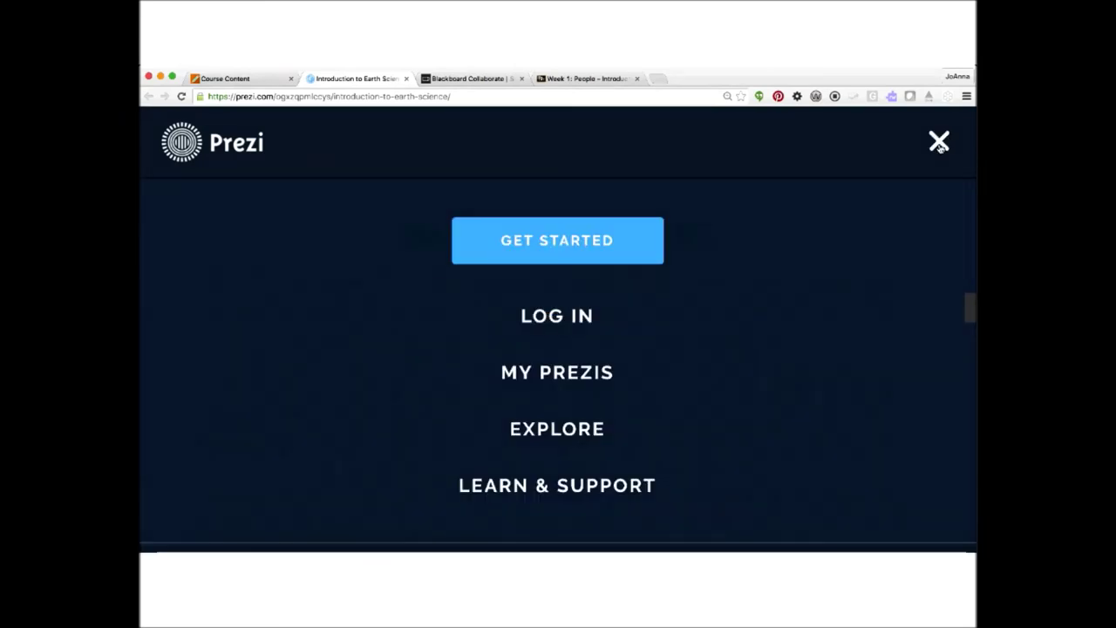
pyautogui.click(940, 143)
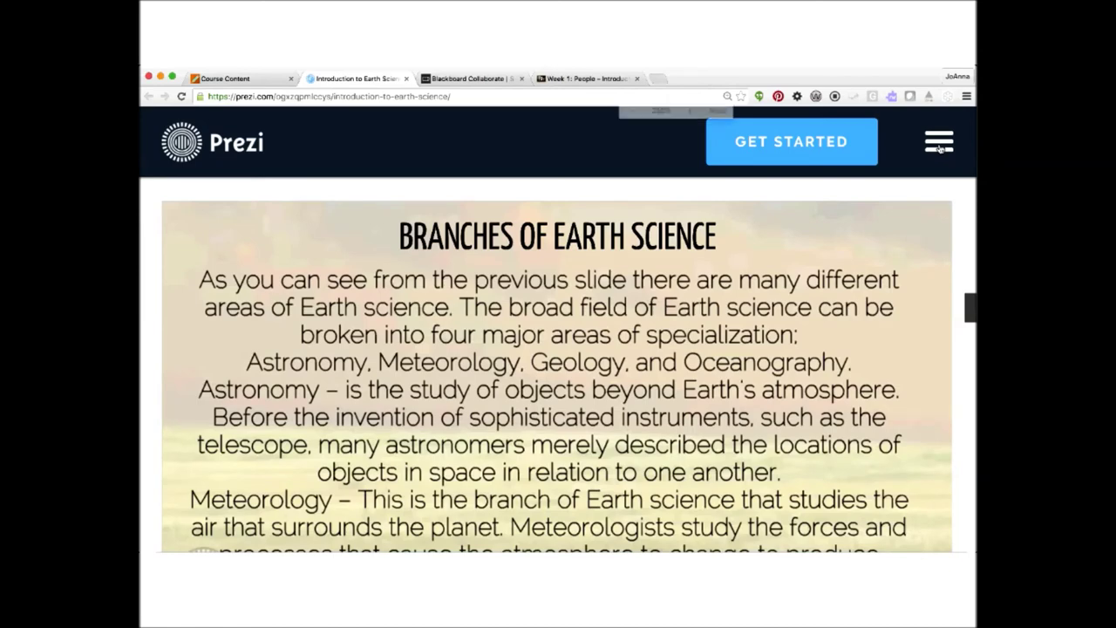
pyautogui.press('super+equal')
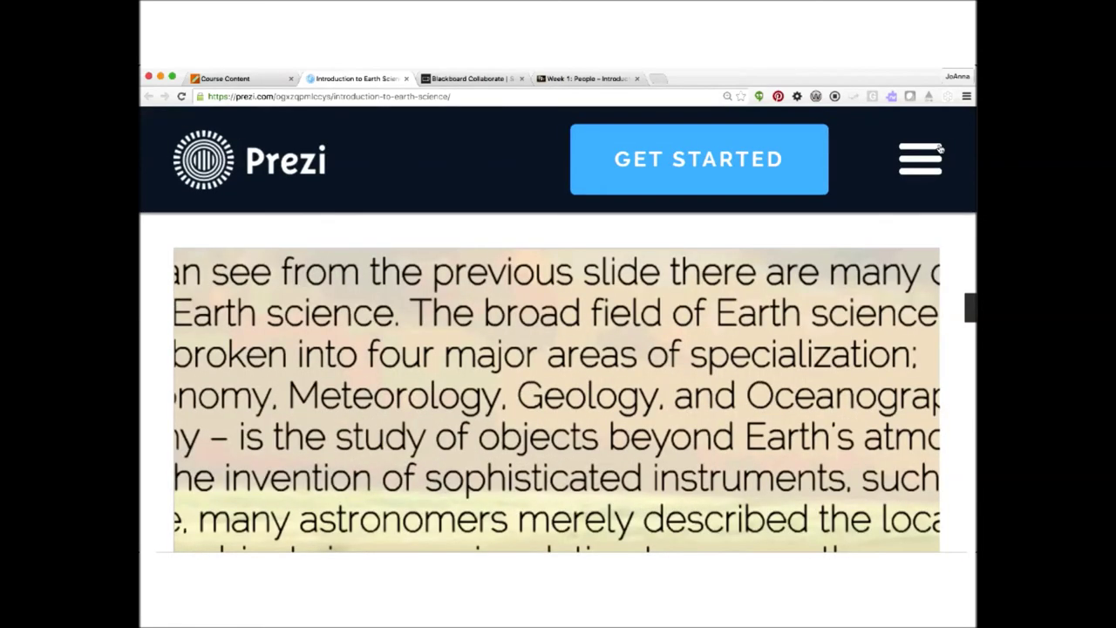
pyautogui.press('super+equal')
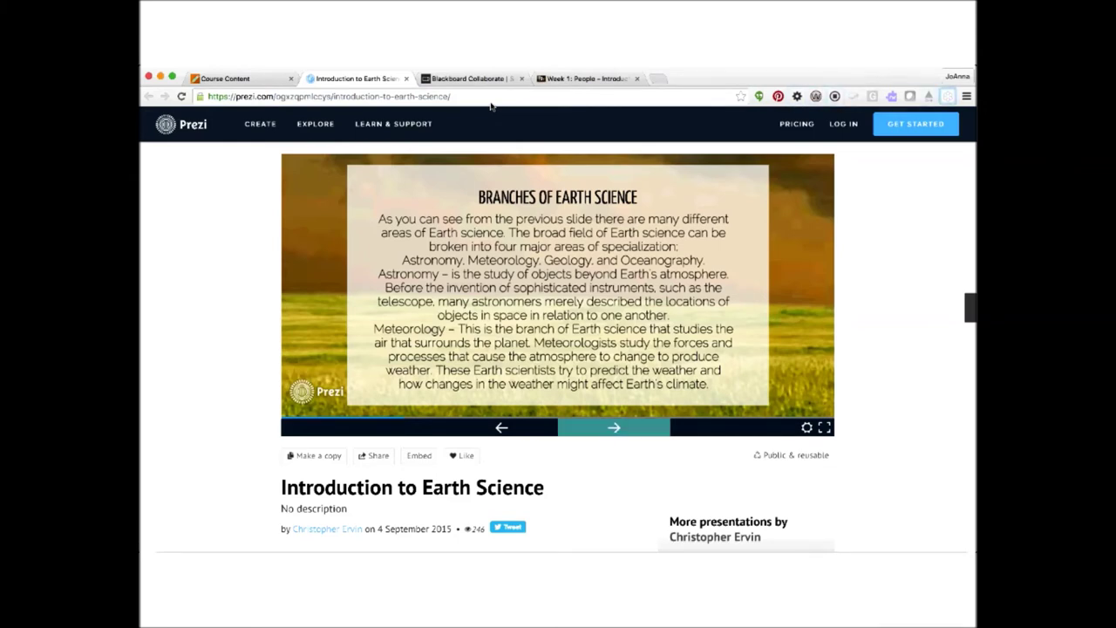
pyautogui.press('Tab')
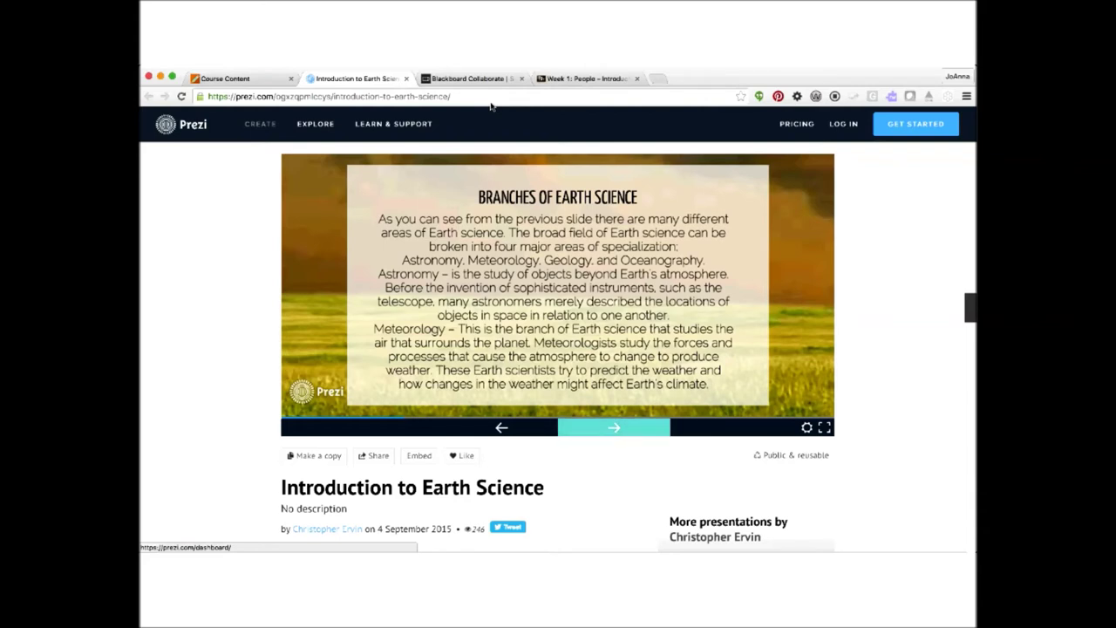
pyautogui.press('Tab')
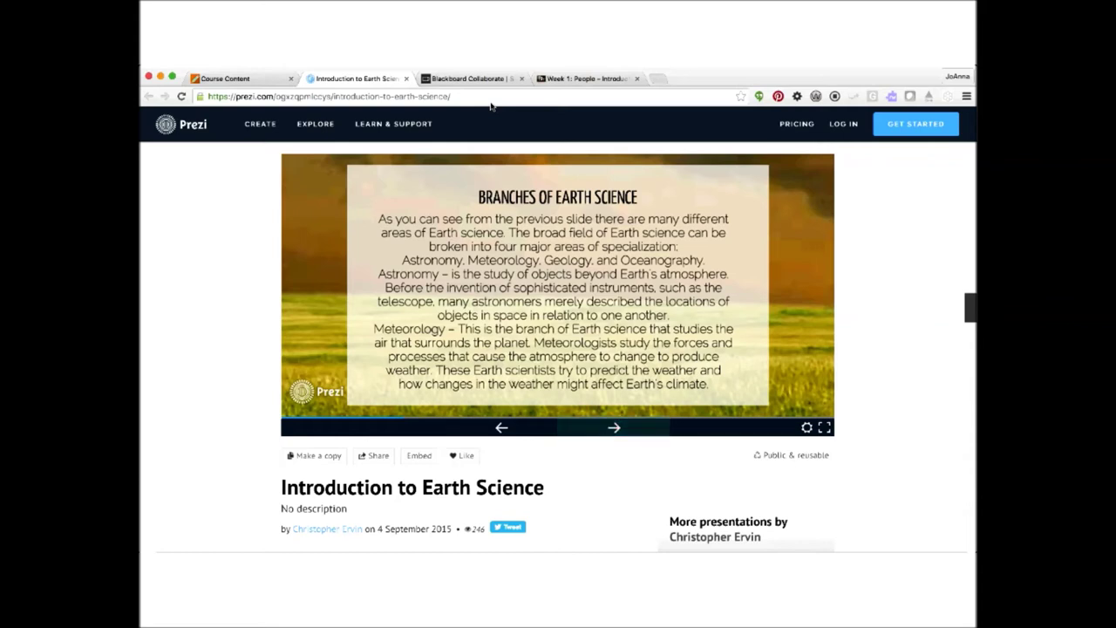
pyautogui.press('pagedown')
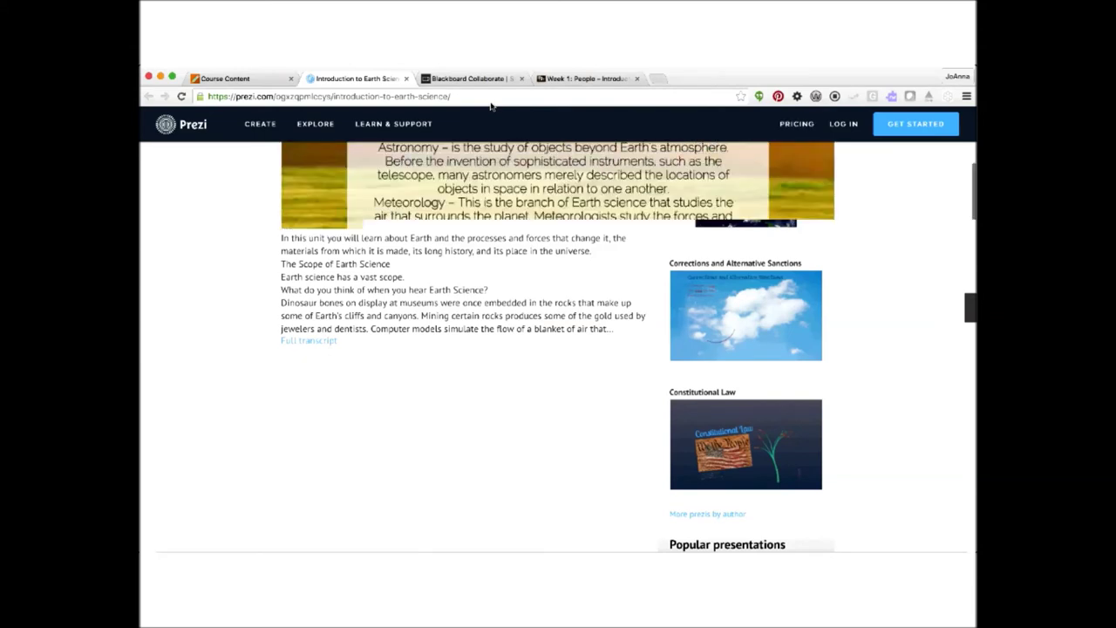
pyautogui.press('pageup')
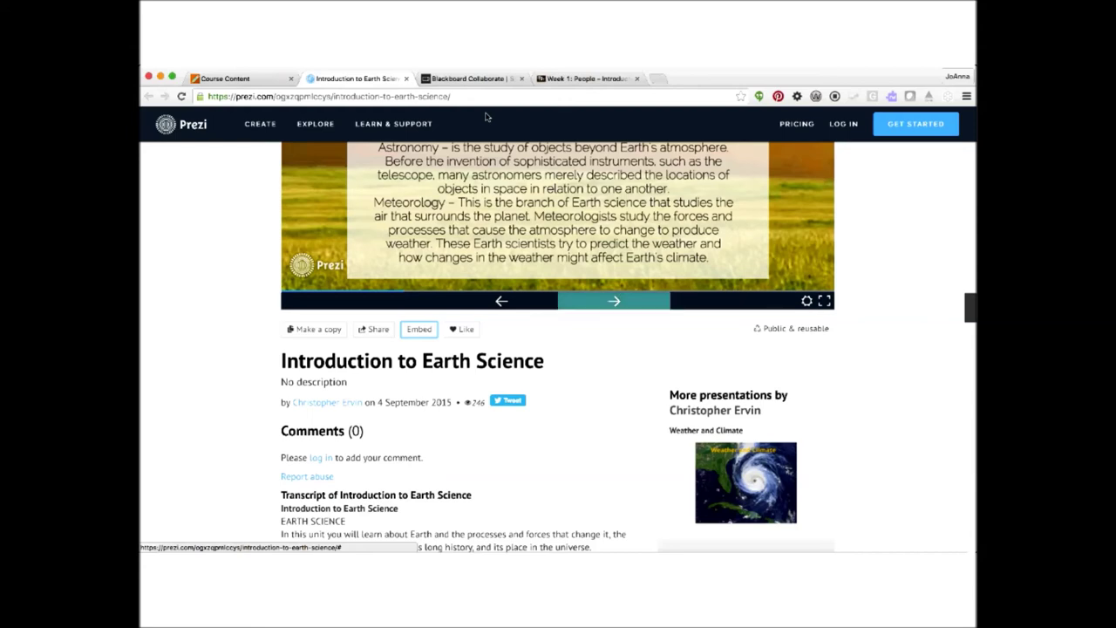
# - Start a new content item in Week 1: People named 'Earth Science Introduction'
pyautogui.click(580, 80)
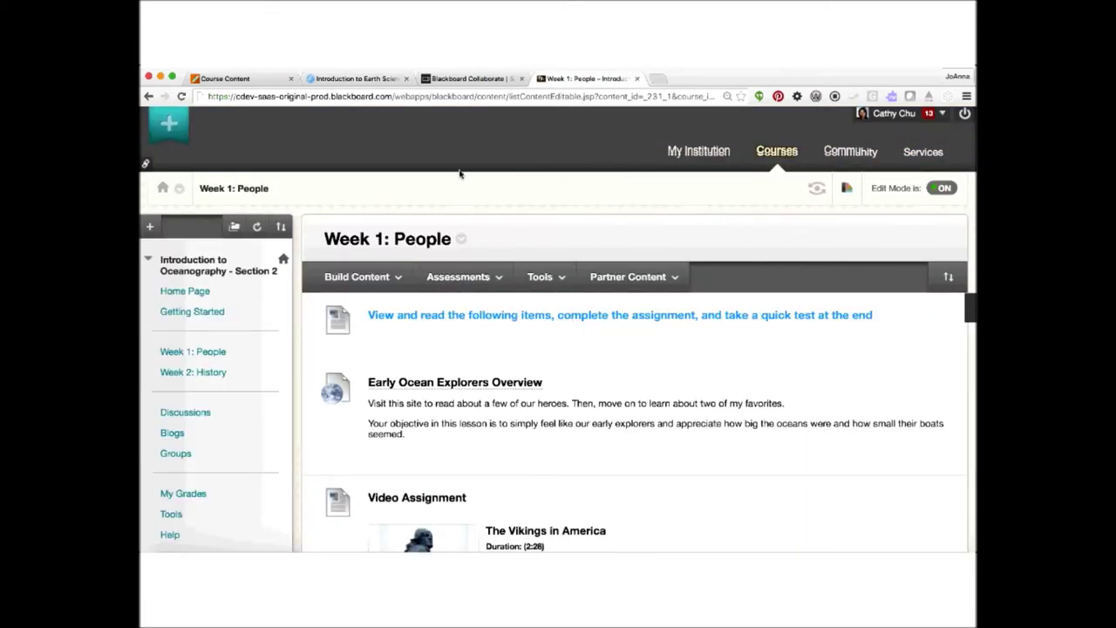
pyautogui.scroll(-1, 460, 175)
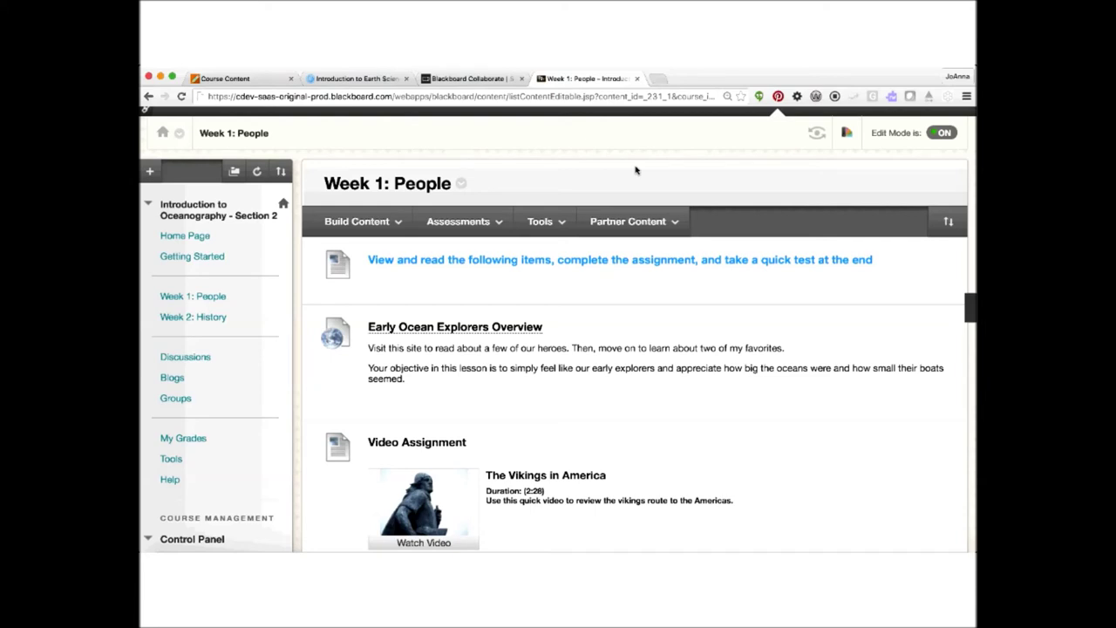
pyautogui.click(354, 222)
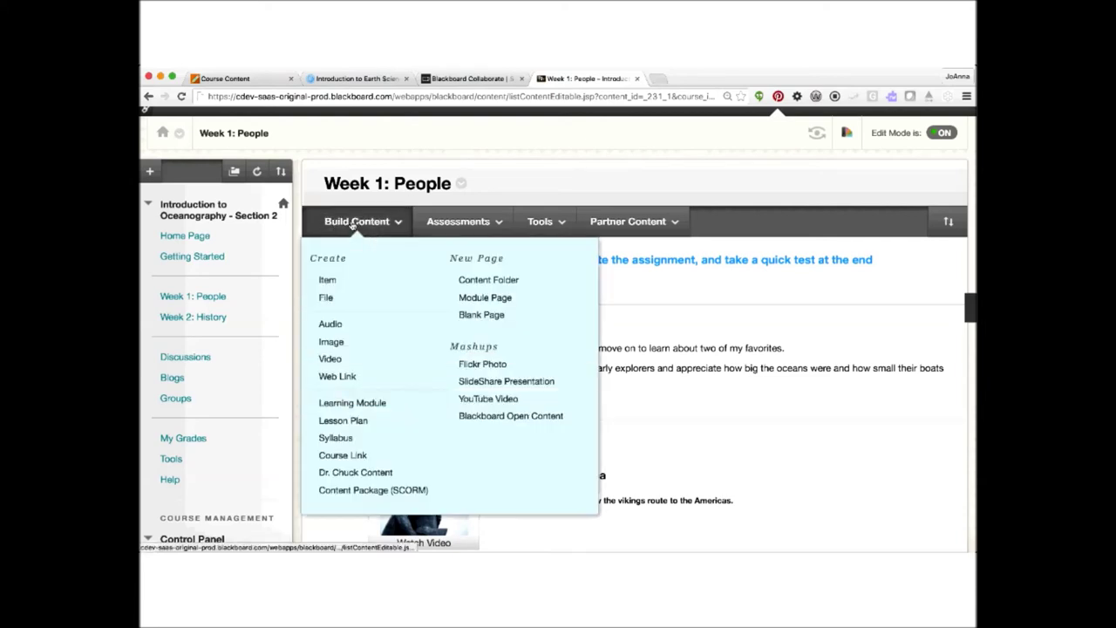
pyautogui.click(332, 283)
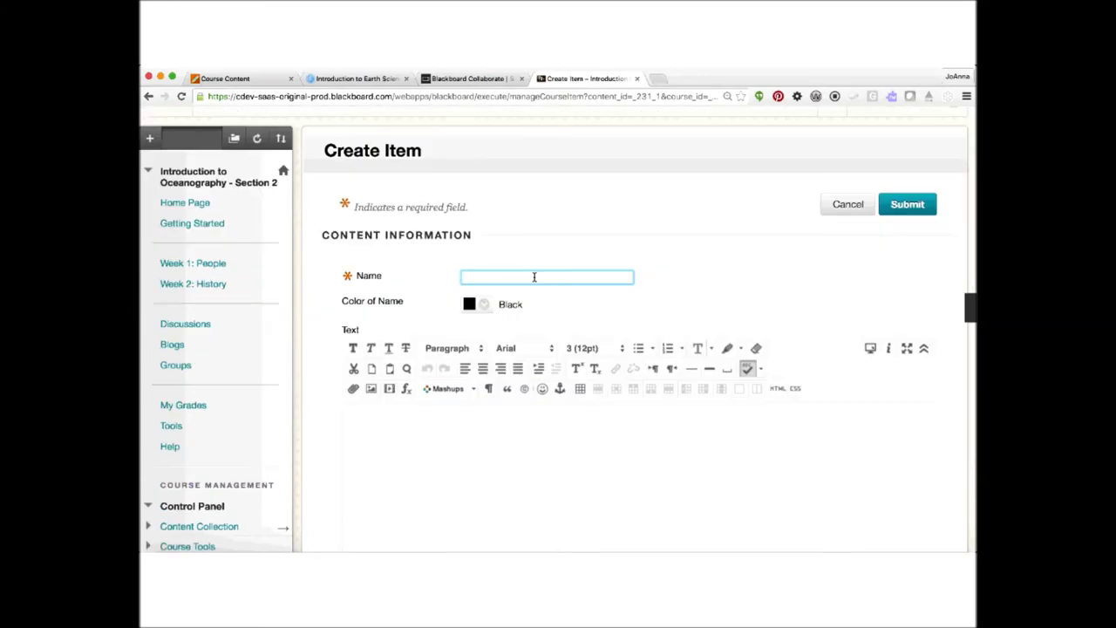
pyautogui.write('Earth Science')
pyautogui.press('BackSpace')
pyautogui.press('BackSpace')
pyautogui.write('ience Introduction')
# - Enter 'Headings' as a Heading, followed by the line 'Here is some text under the heading'
pyautogui.click(376, 428)
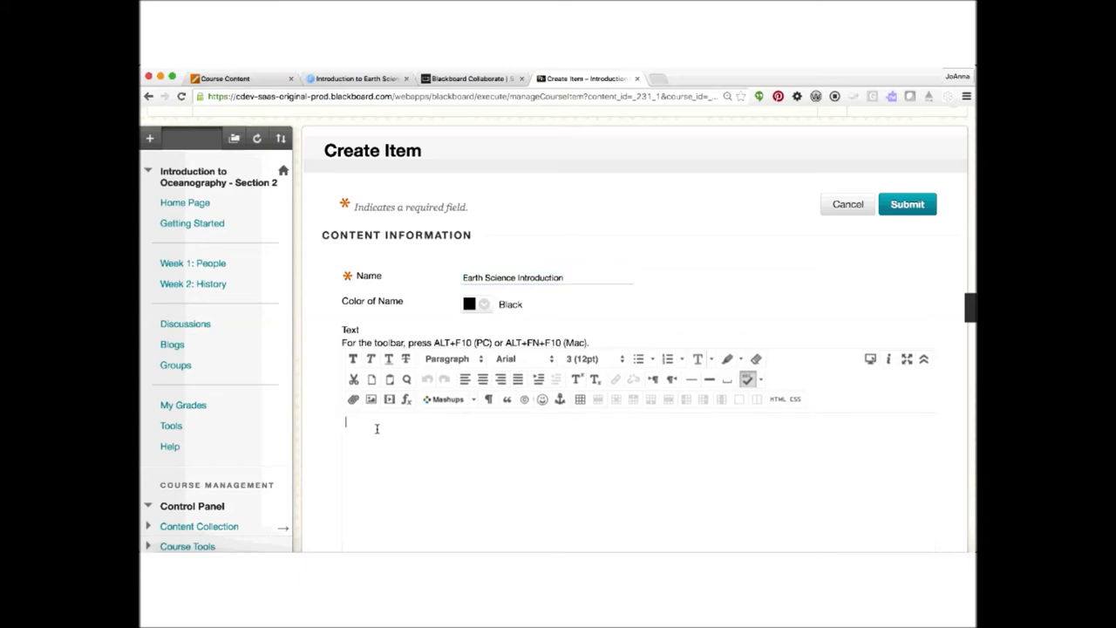
pyautogui.write('Headings')
pyautogui.doubleClick(375, 423)
pyautogui.click(469, 360)
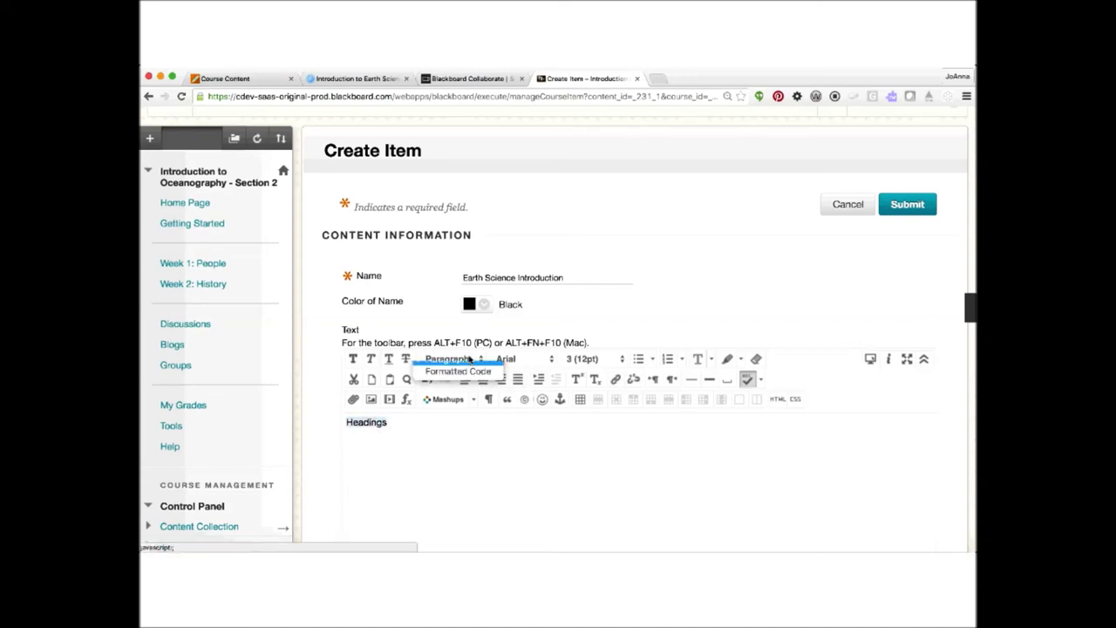
pyautogui.click(469, 360)
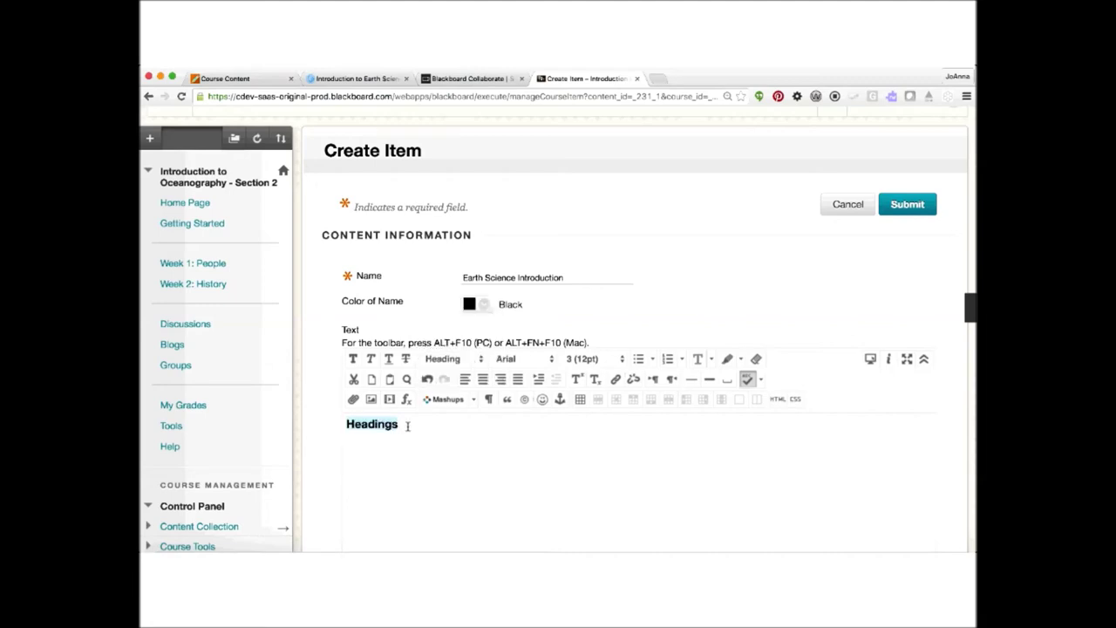
pyautogui.press('Return')
pyautogui.write('Here is some text')
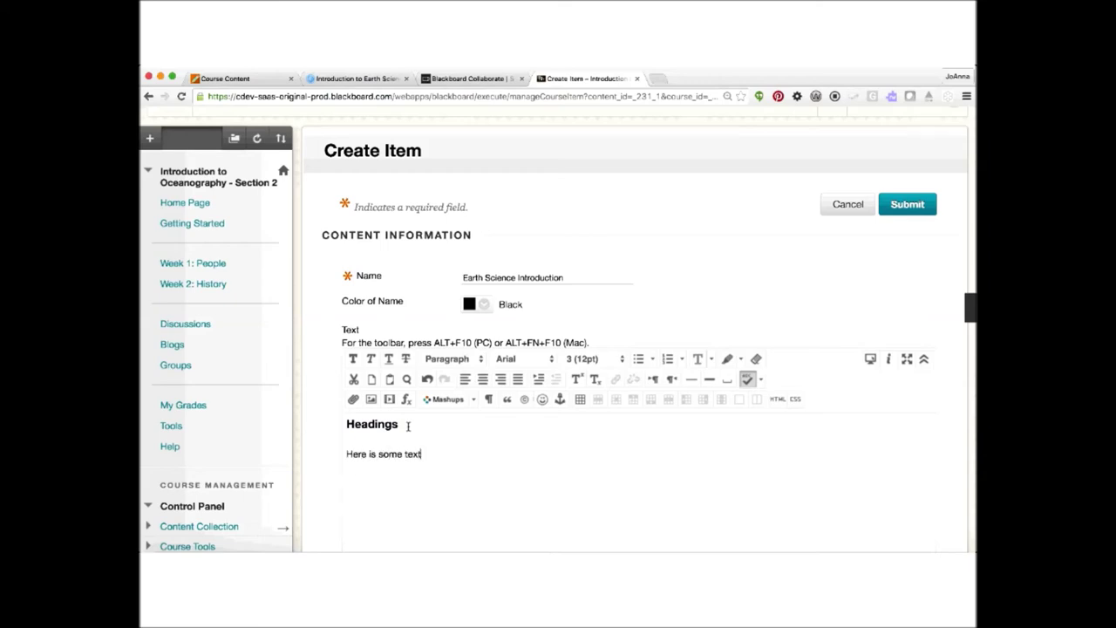
pyautogui.write(' under the heading')
# - Add 'Her is another sub-heading' formatted as a Sub Heading and submit the item
pyautogui.press('Return')
pyautogui.write('Her is another sub-heading')
pyautogui.press('shift+super+Left')
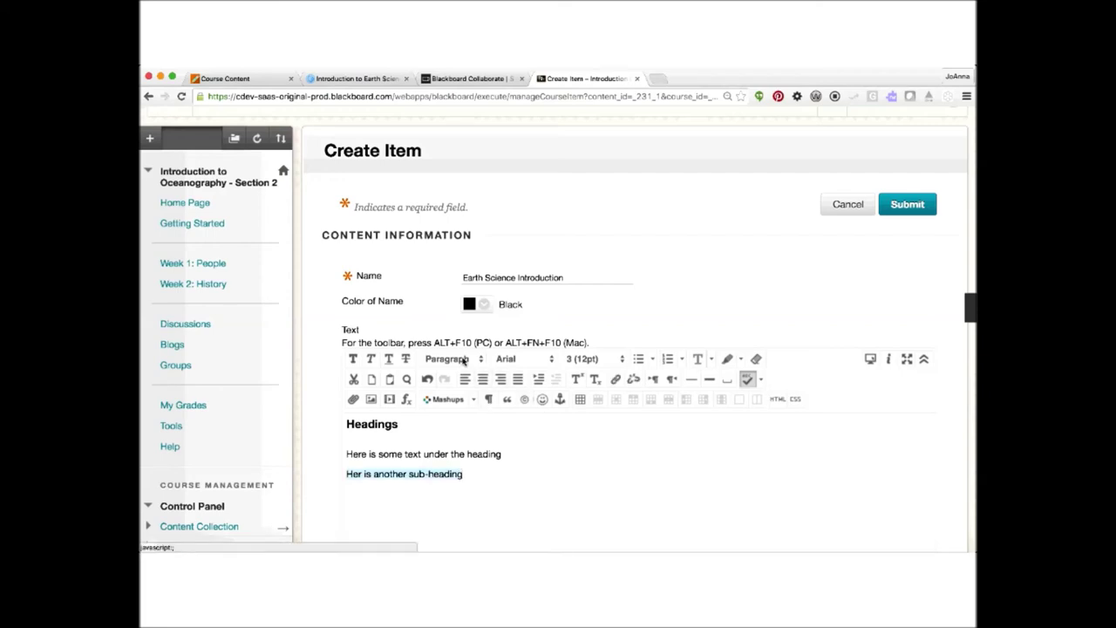
pyautogui.click(463, 361)
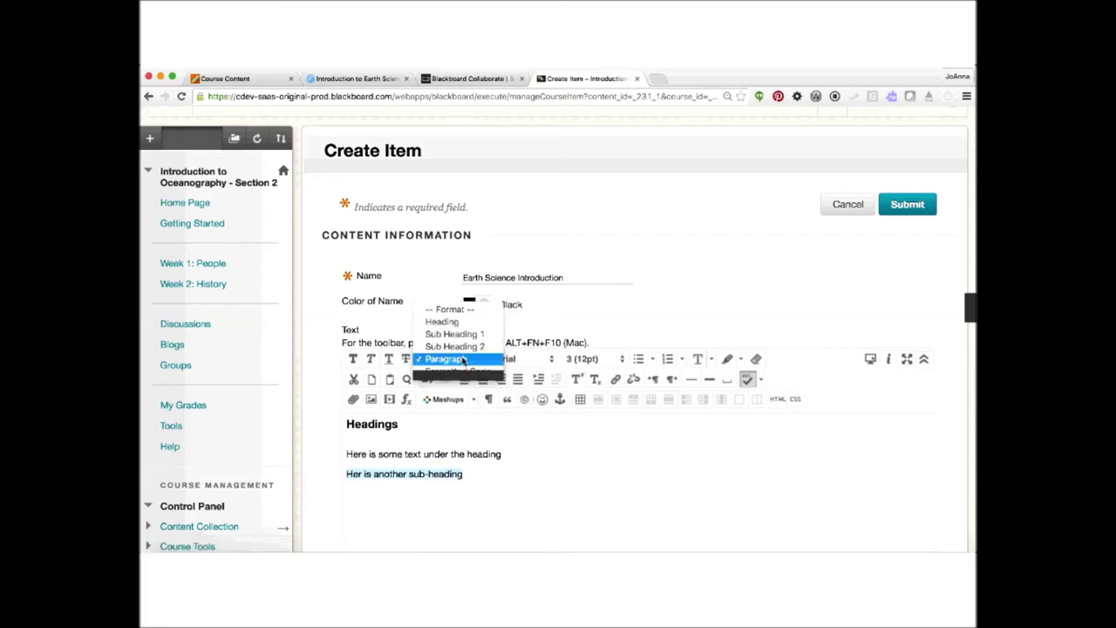
pyautogui.click(518, 491)
pyautogui.click(517, 492)
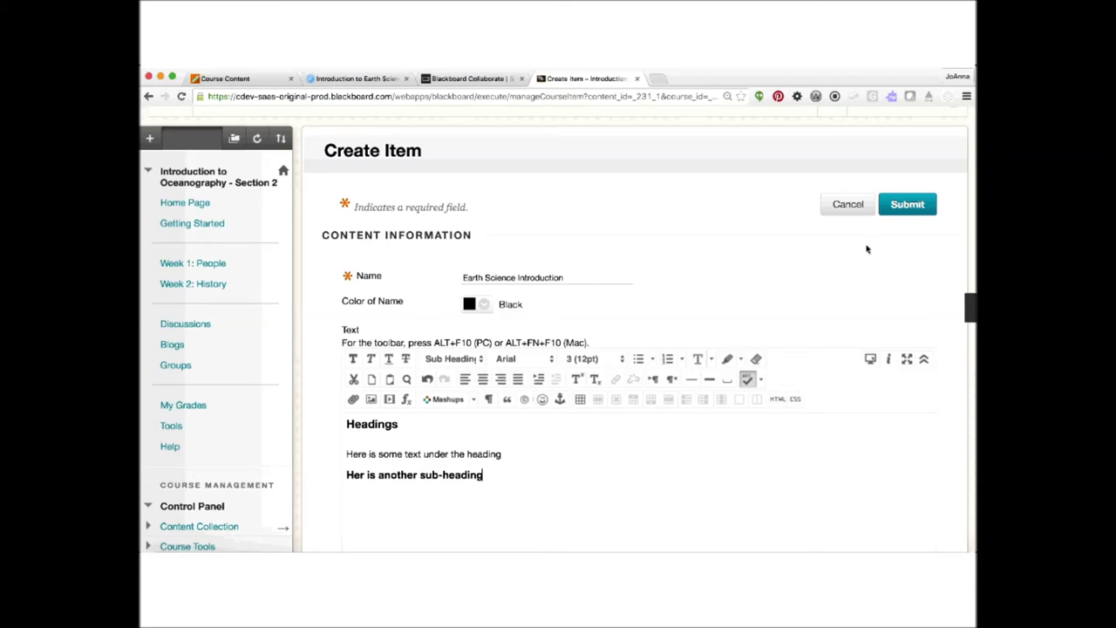
pyautogui.click(915, 207)
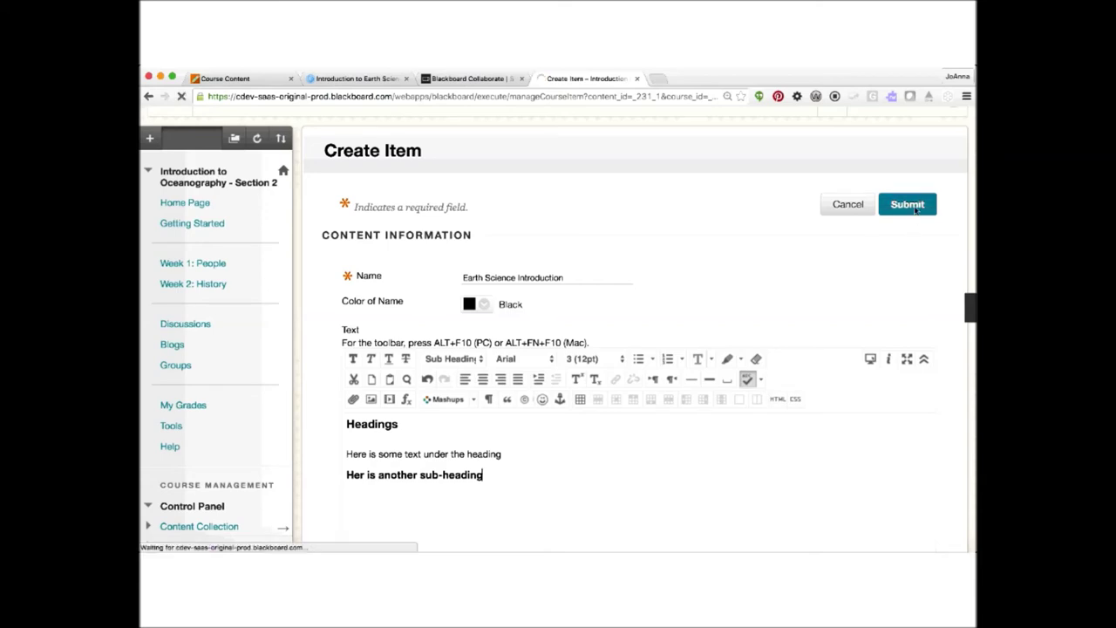
# - Scroll the Week 1: People page to find the saved Earth Science Introduction item at the bottom
pyautogui.scroll(-5, 490, 378)
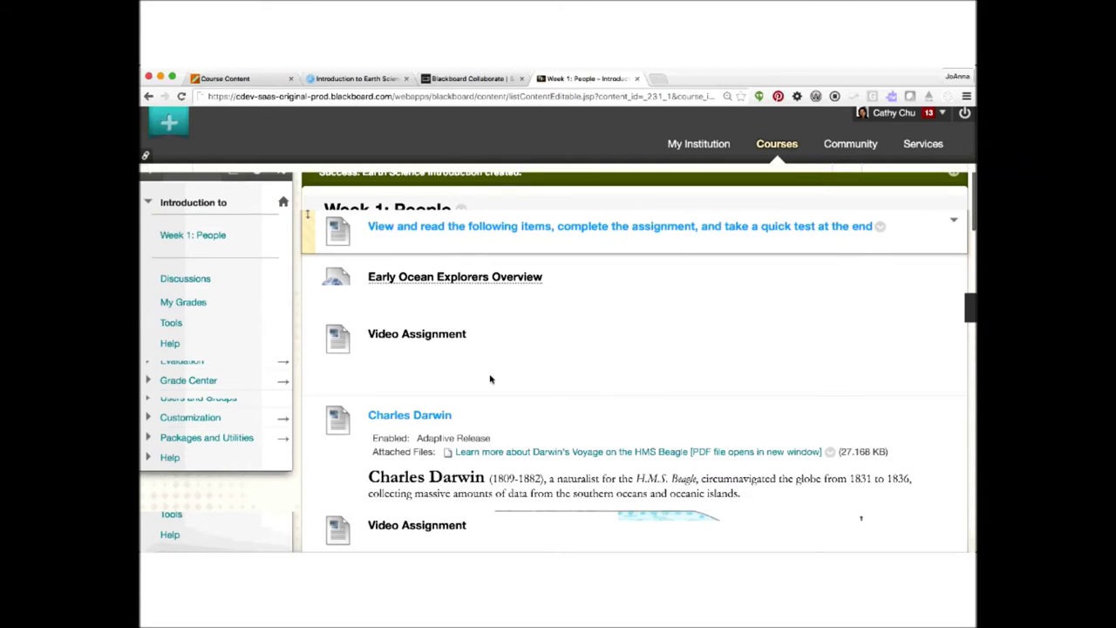
pyautogui.scroll(3, 490, 379)
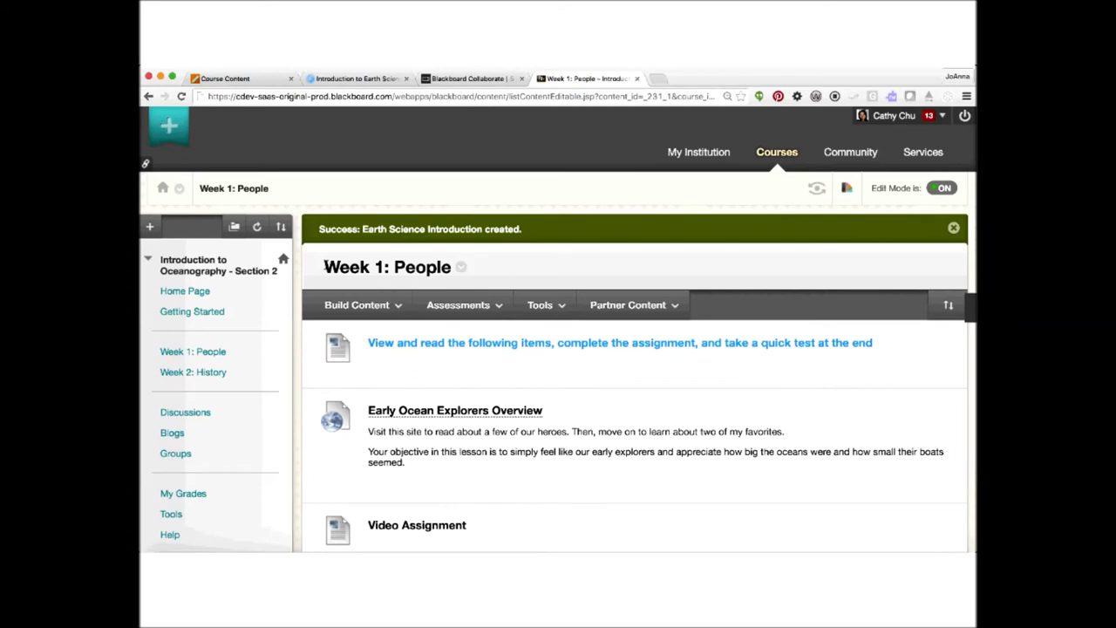
pyautogui.moveTo(325, 267); pyautogui.dragTo(466, 267)
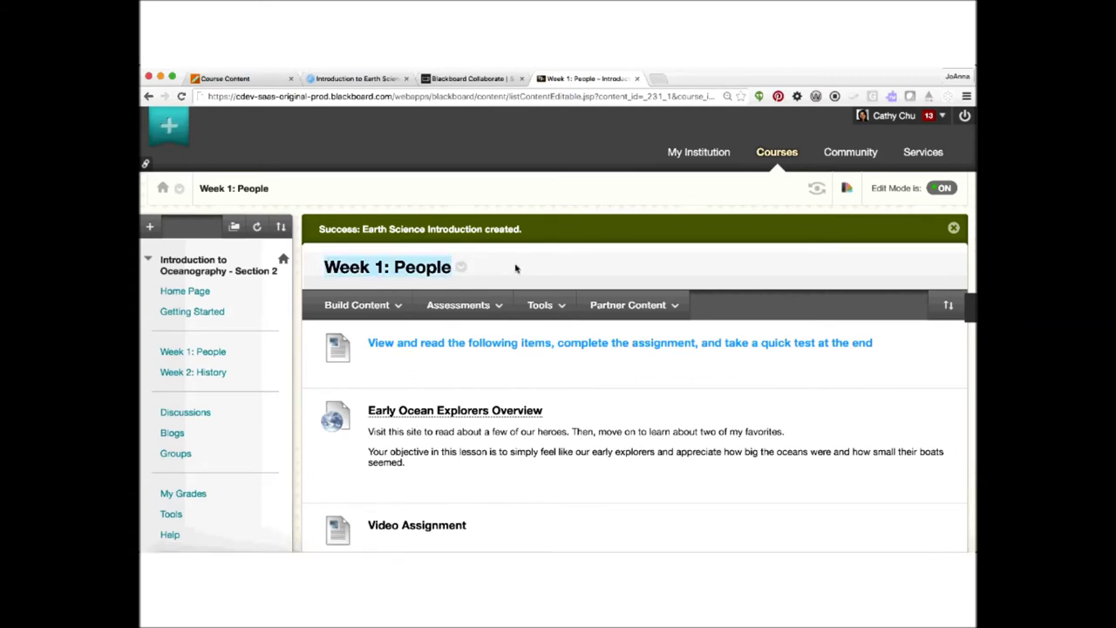
pyautogui.scroll(-2, 515, 268)
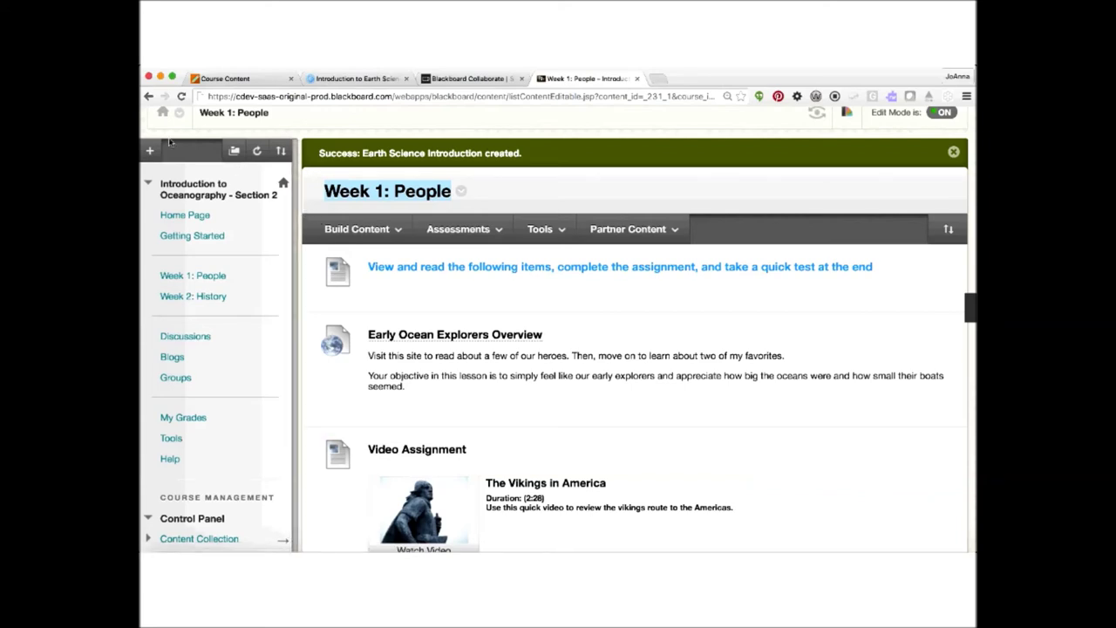
pyautogui.click(324, 225)
pyautogui.click(357, 228)
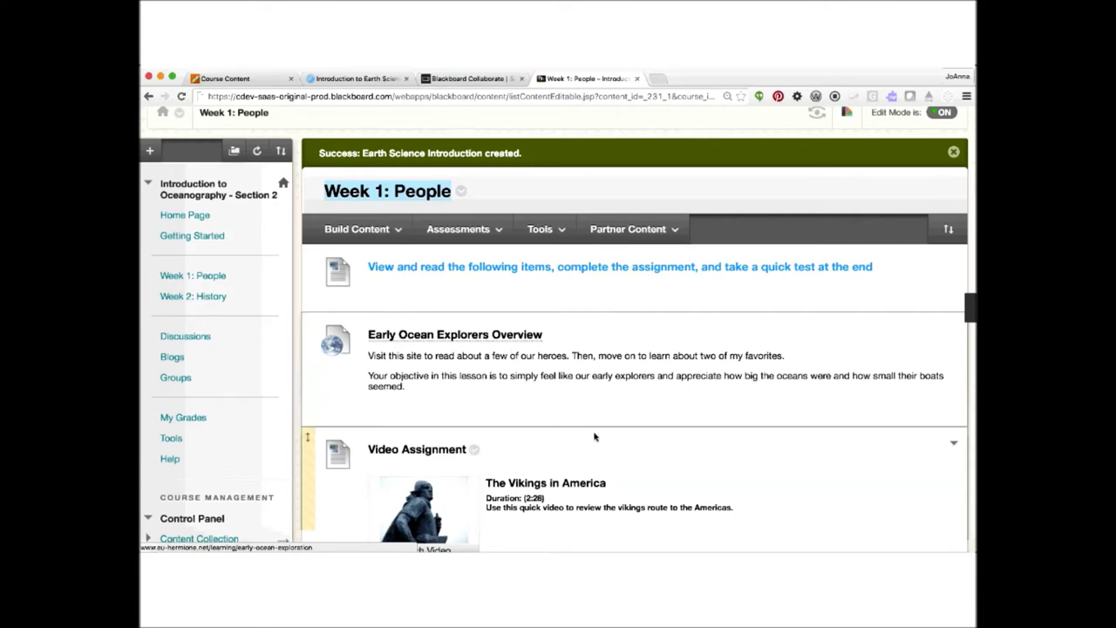
pyautogui.scroll(-5, 595, 436)
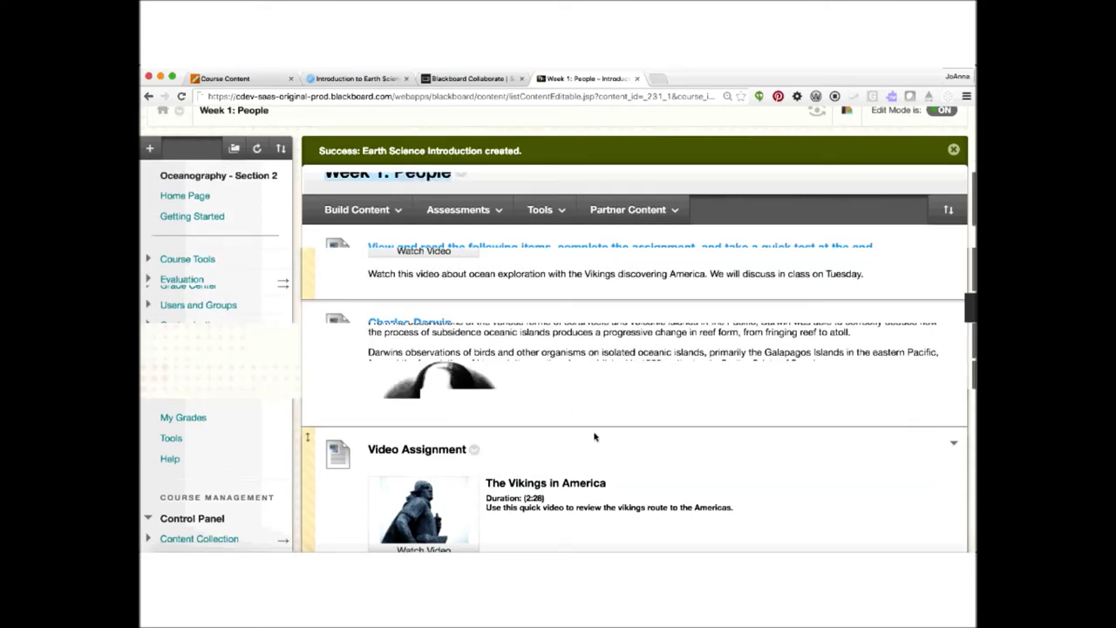
pyautogui.scroll(-10, 594, 436)
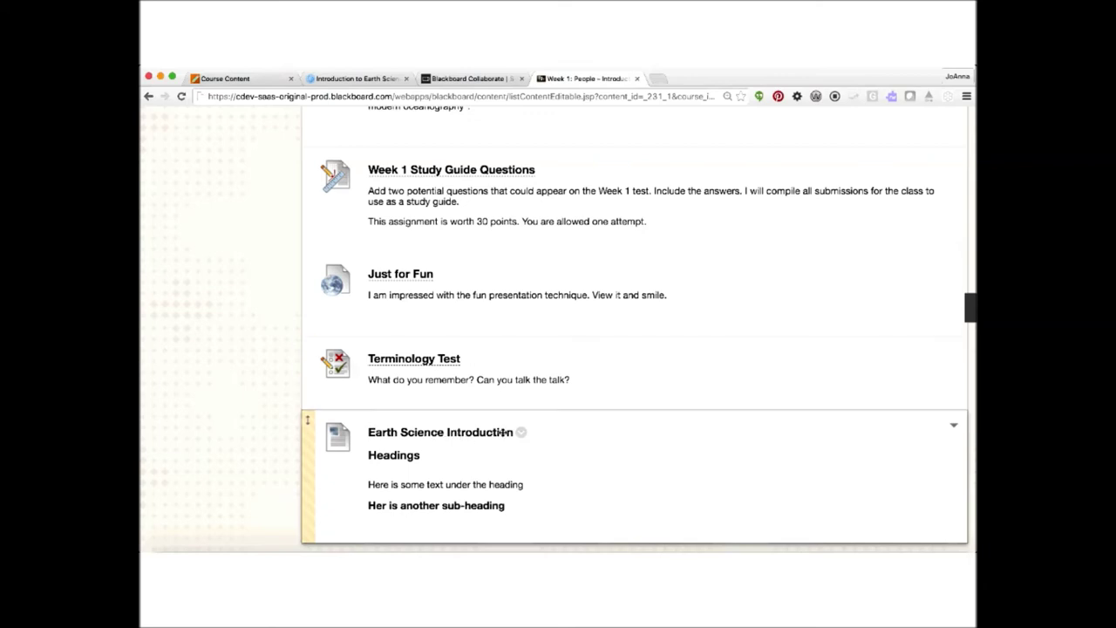
pyautogui.moveTo(368, 454); pyautogui.dragTo(424, 455)
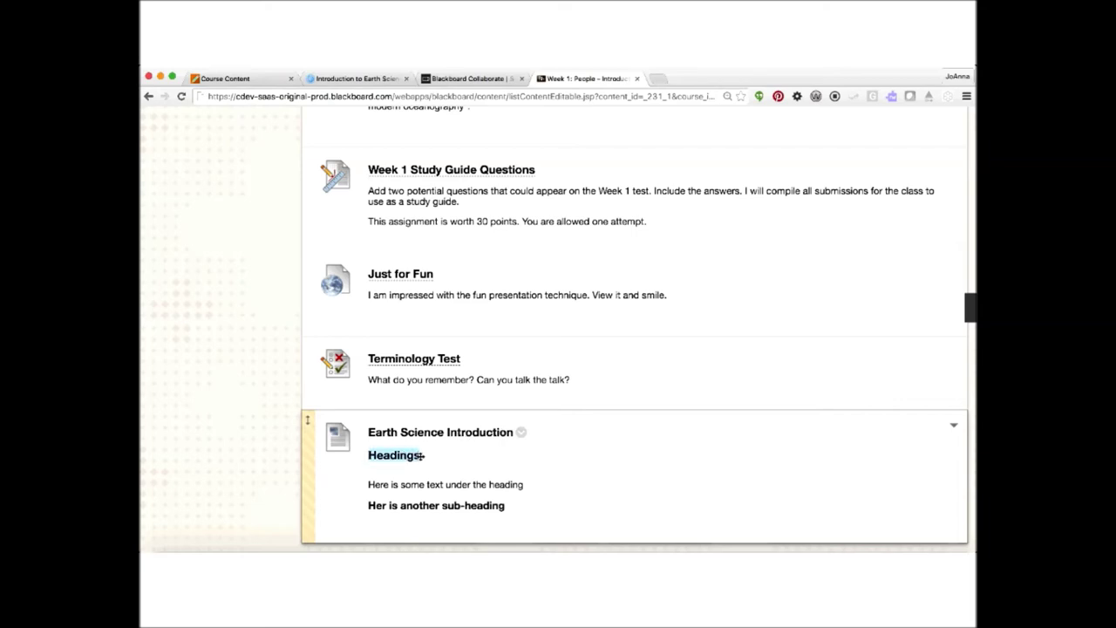
# - Edit the Earth Science Introduction item and add an empty line below its sub-heading
pyautogui.click(521, 434)
pyautogui.click(552, 241)
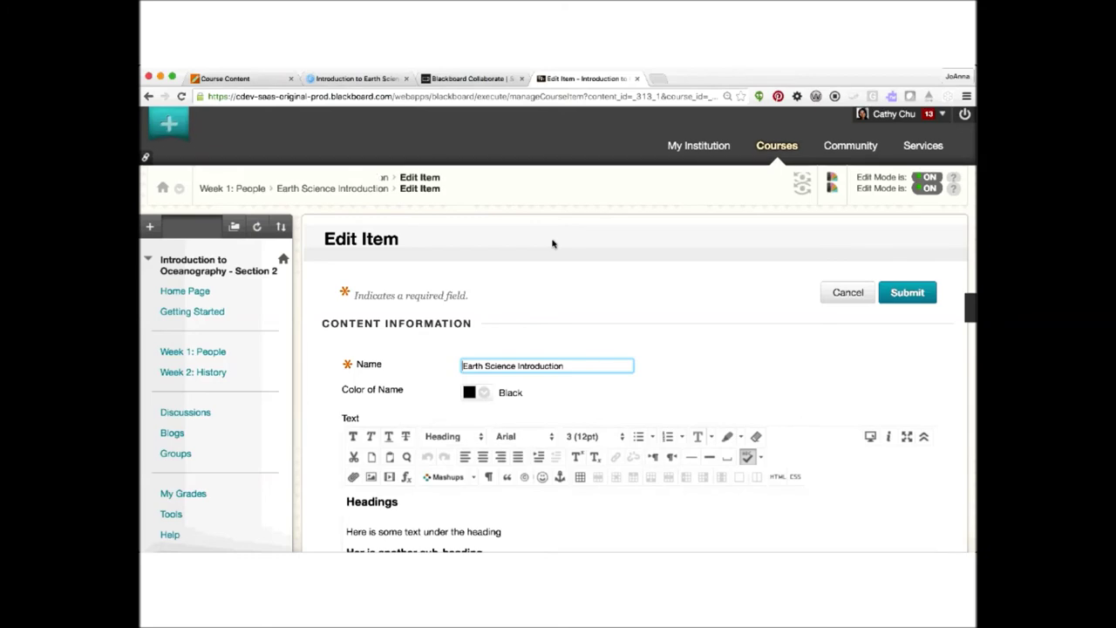
pyautogui.scroll(-3, 575, 400)
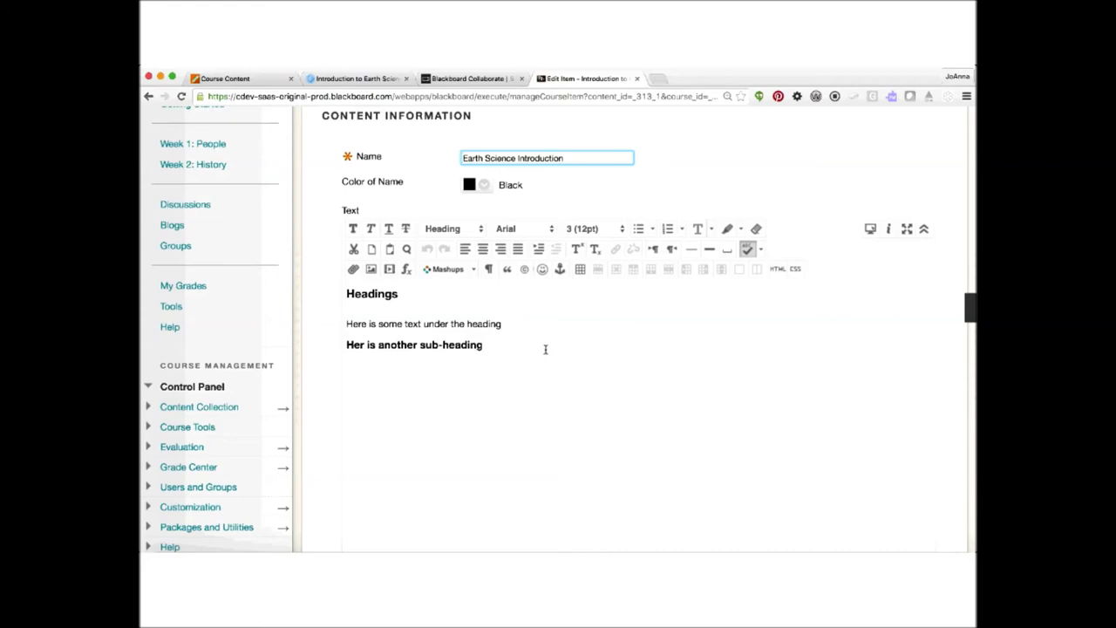
pyautogui.click(515, 349)
pyautogui.press('Return')
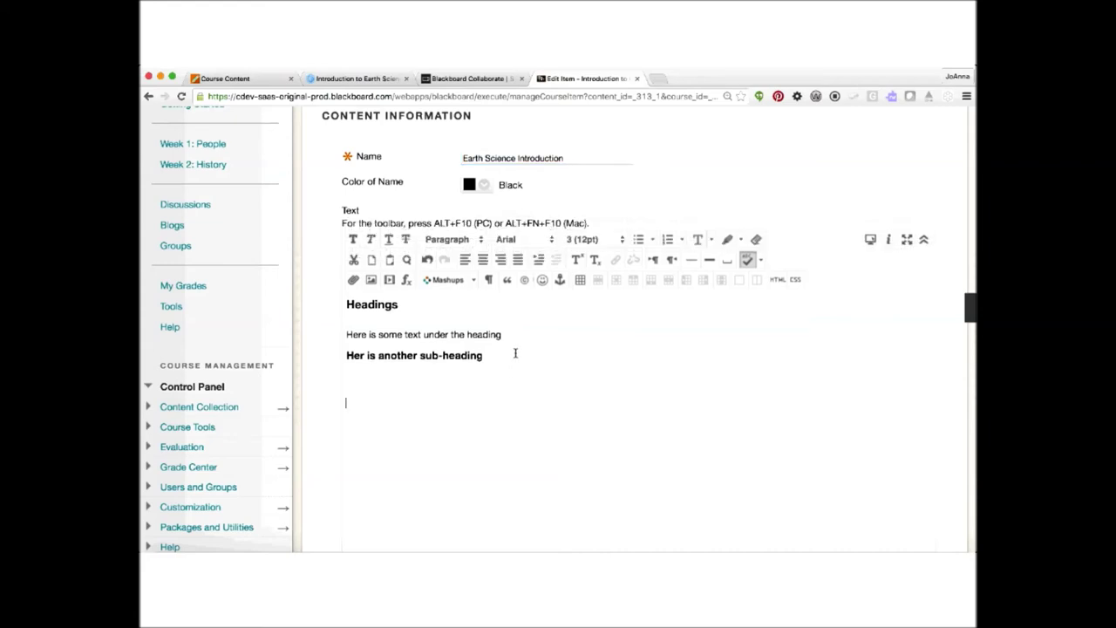
# - Load a photo from the Pictures folder into the Insert/Edit Image dialog
pyautogui.click(370, 280)
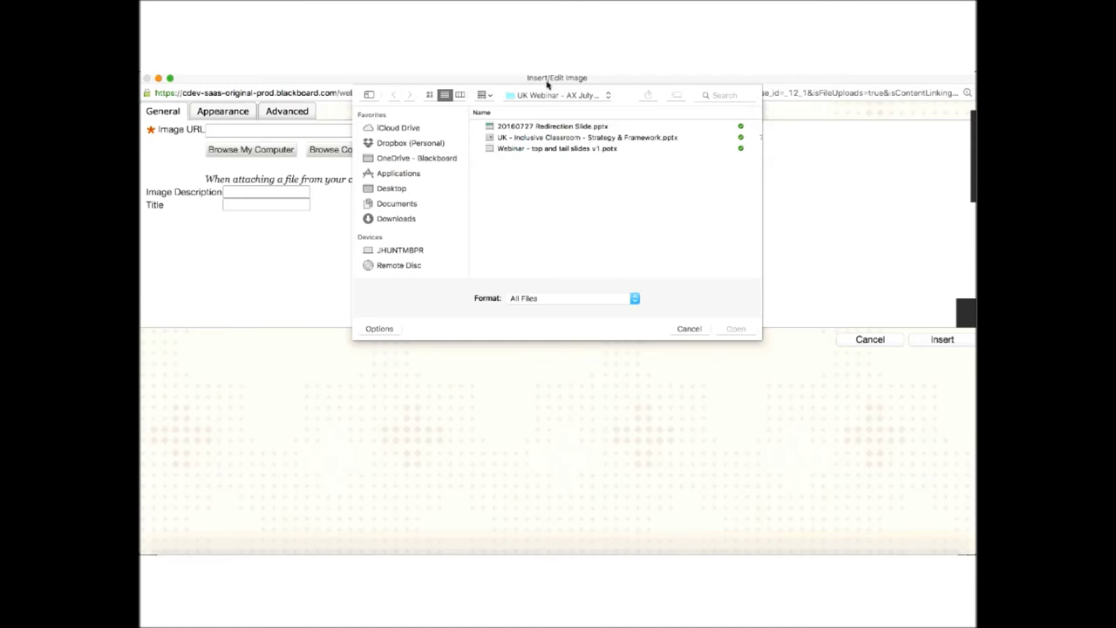
pyautogui.click(551, 95)
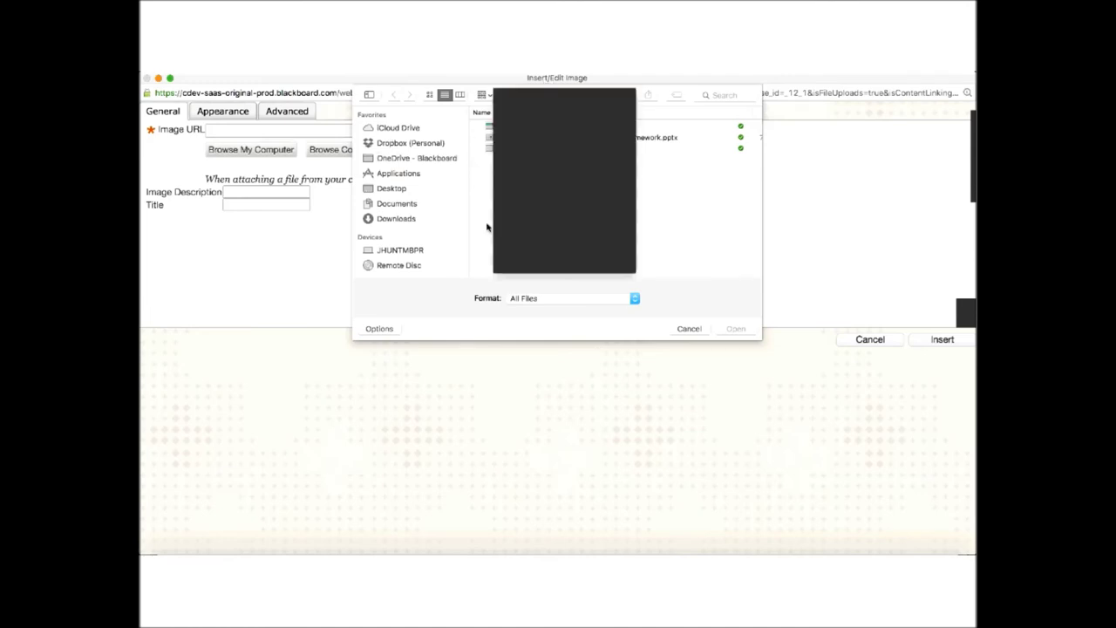
pyautogui.click(508, 155)
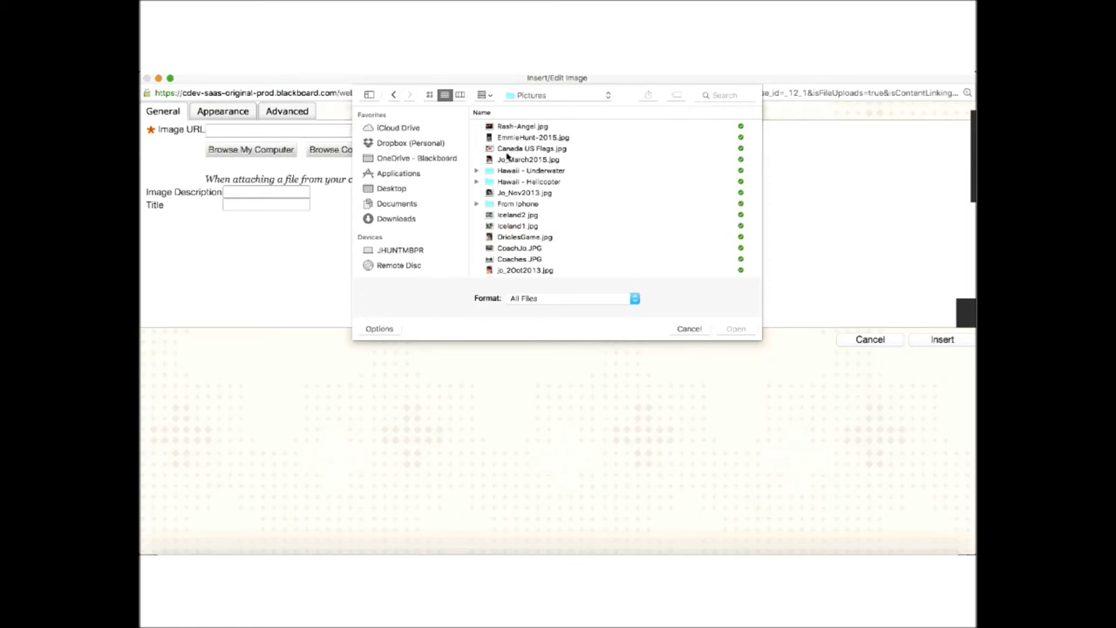
pyautogui.click(515, 160)
pyautogui.click(735, 329)
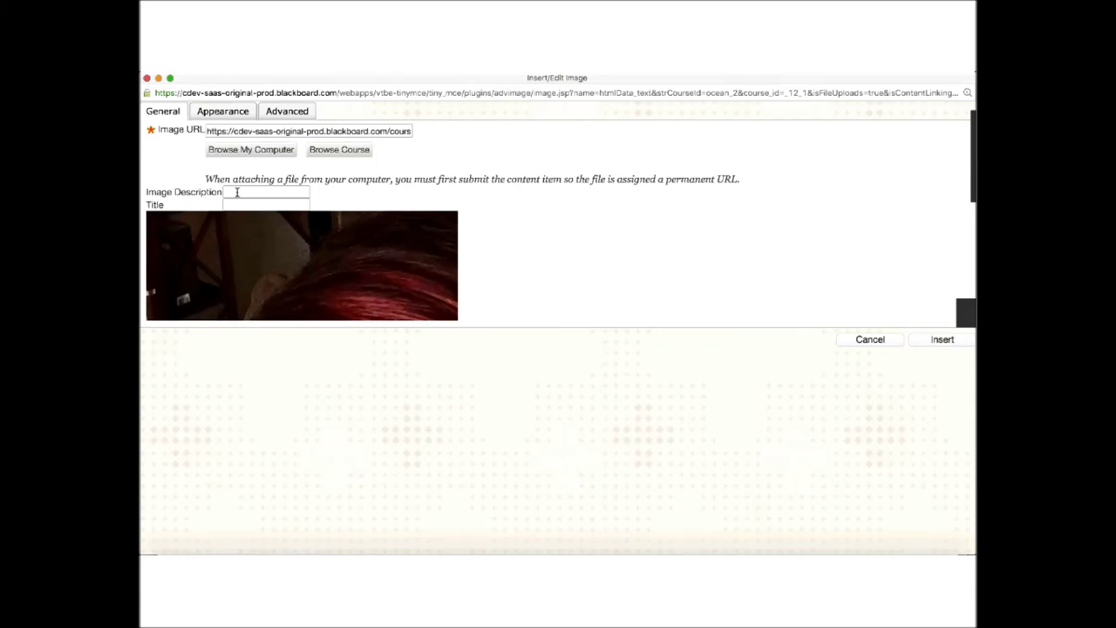
# - Set the photo width to 200 px (height 267) and attempt to insert it
pyautogui.click(226, 111)
pyautogui.click(158, 152)
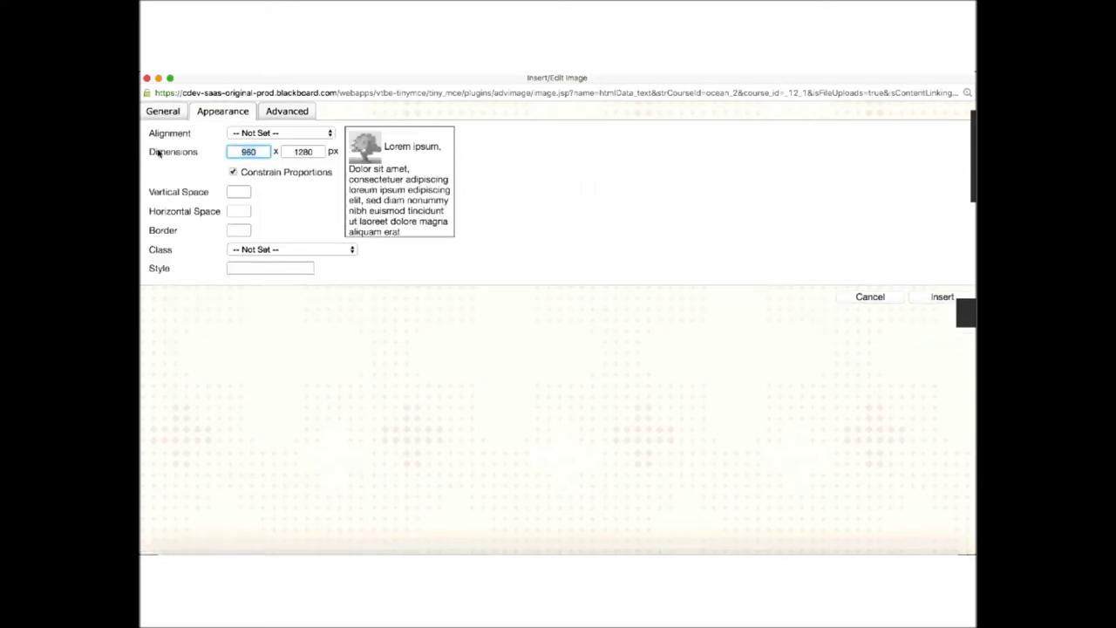
pyautogui.write('200')
pyautogui.press('Tab')
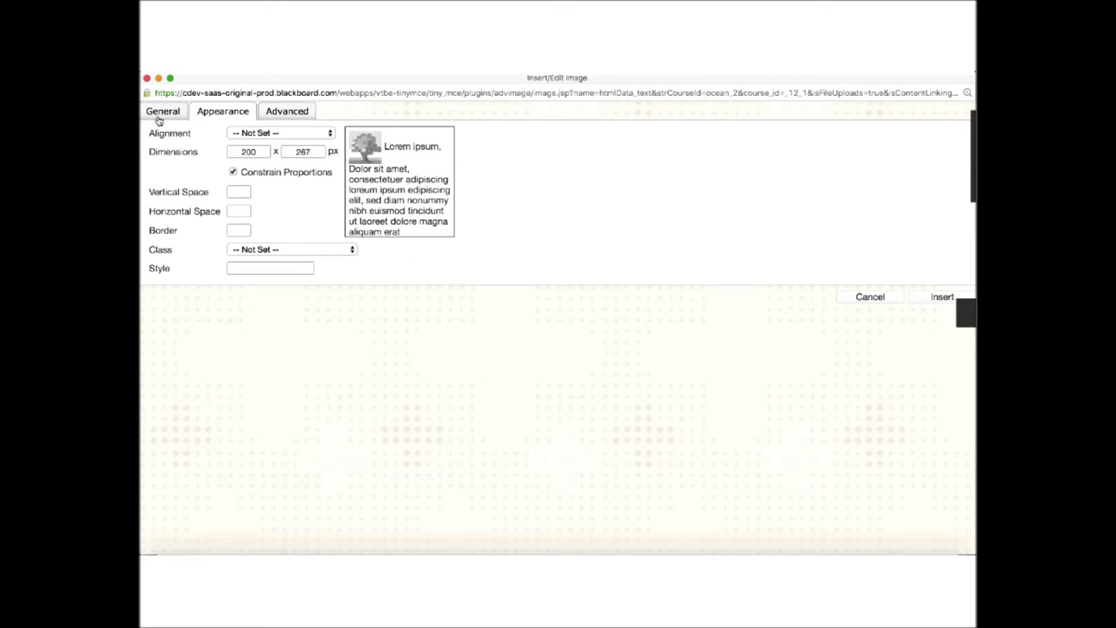
pyautogui.click(161, 115)
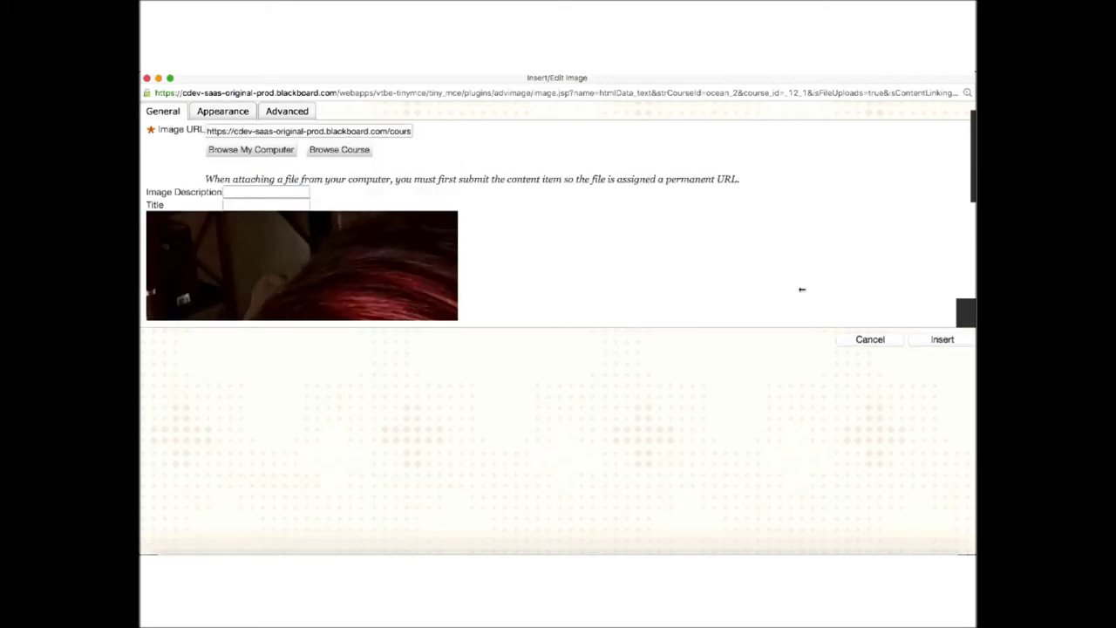
pyautogui.click(942, 341)
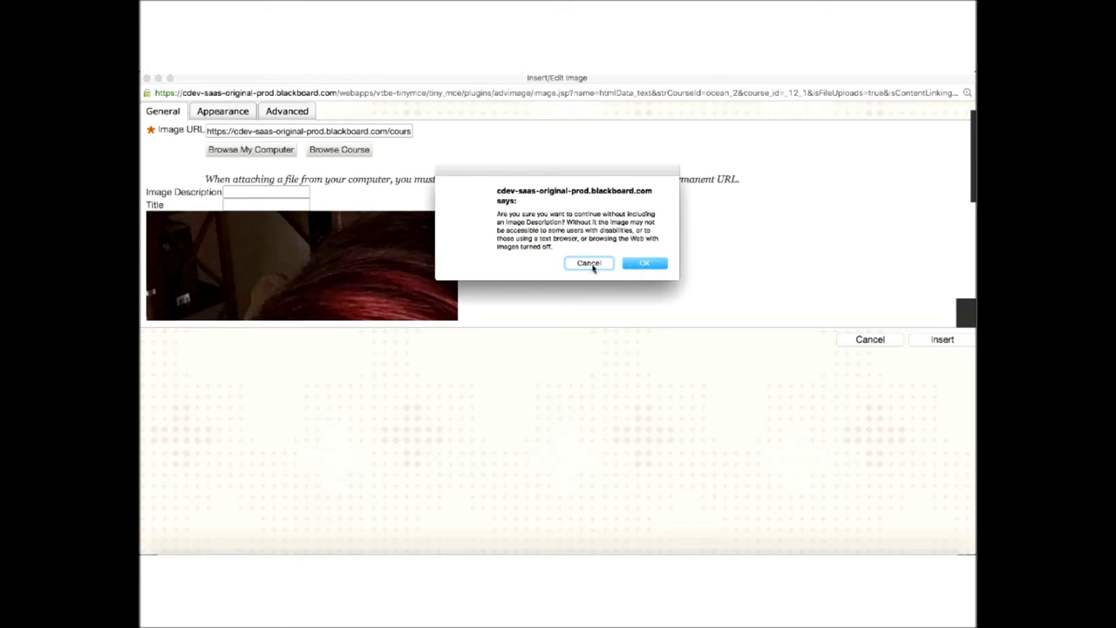
# - Dismiss the warning and enter an image description with the pictured person's name and month taken
pyautogui.click(593, 263)
pyautogui.click(231, 190)
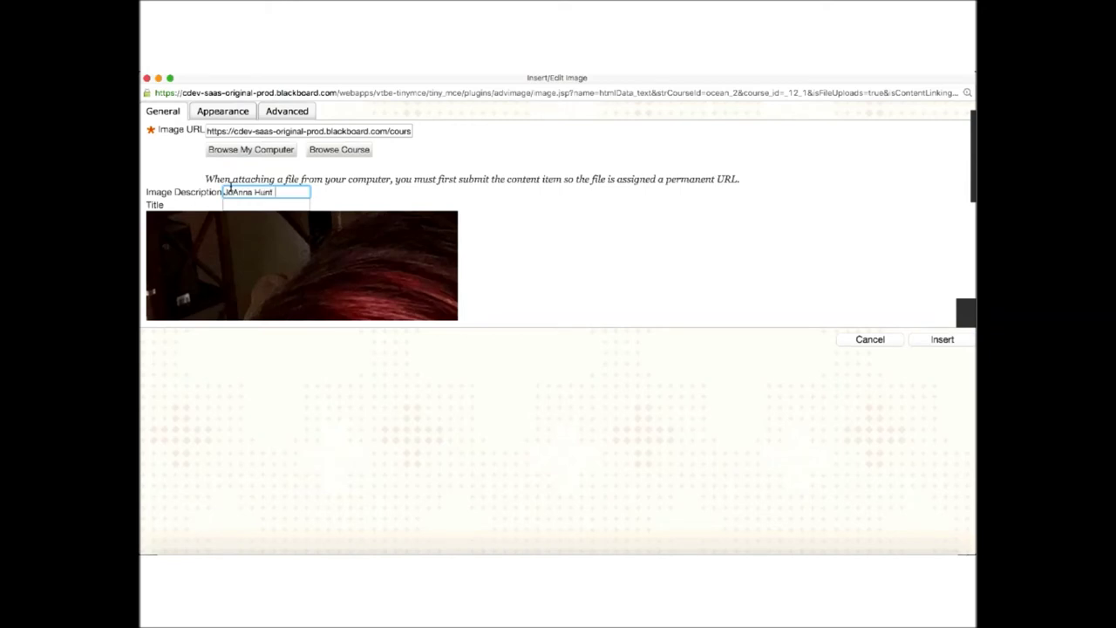
pyautogui.write('- March 2016')
# - Insert the described photo, submit the edited item, and advance the presentation to slide 27
pyautogui.click(953, 342)
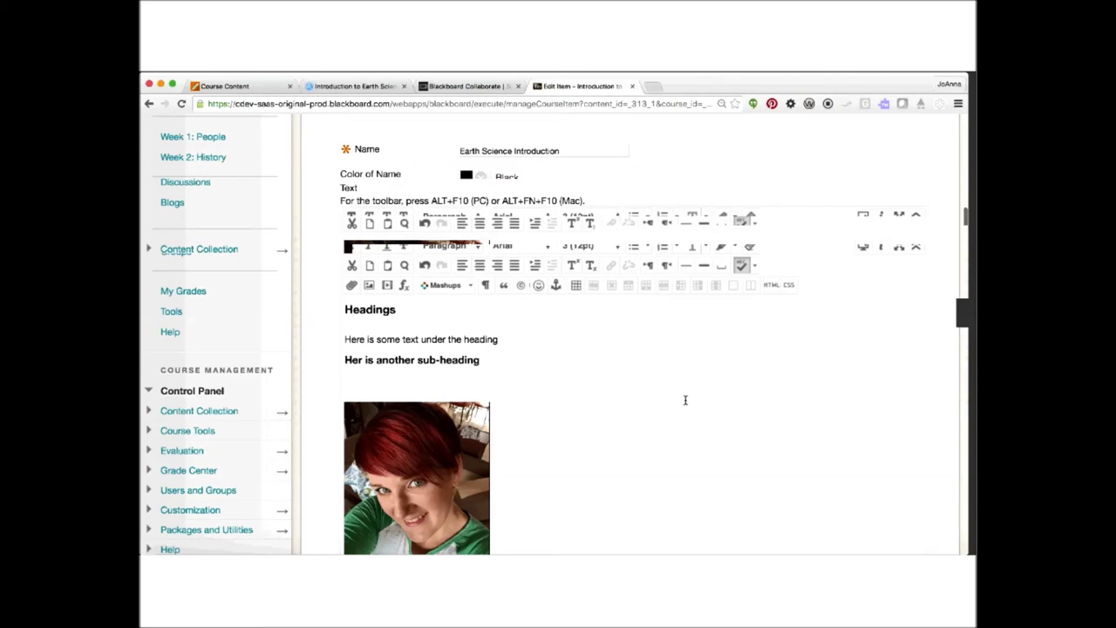
pyautogui.scroll(-2, 685, 400)
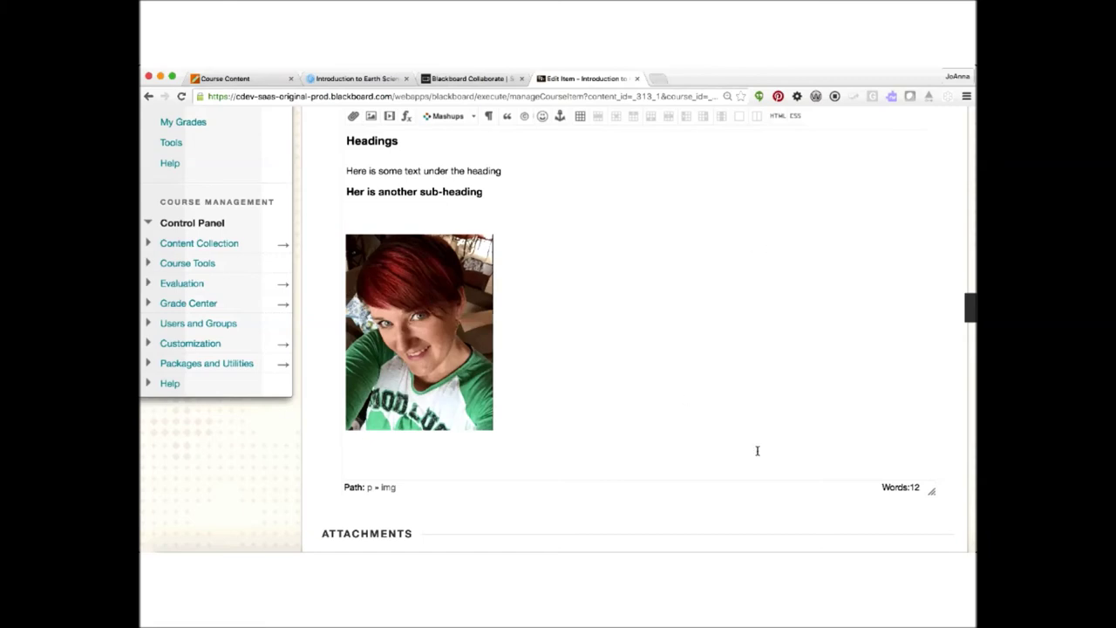
pyautogui.scroll(-5, 755, 451)
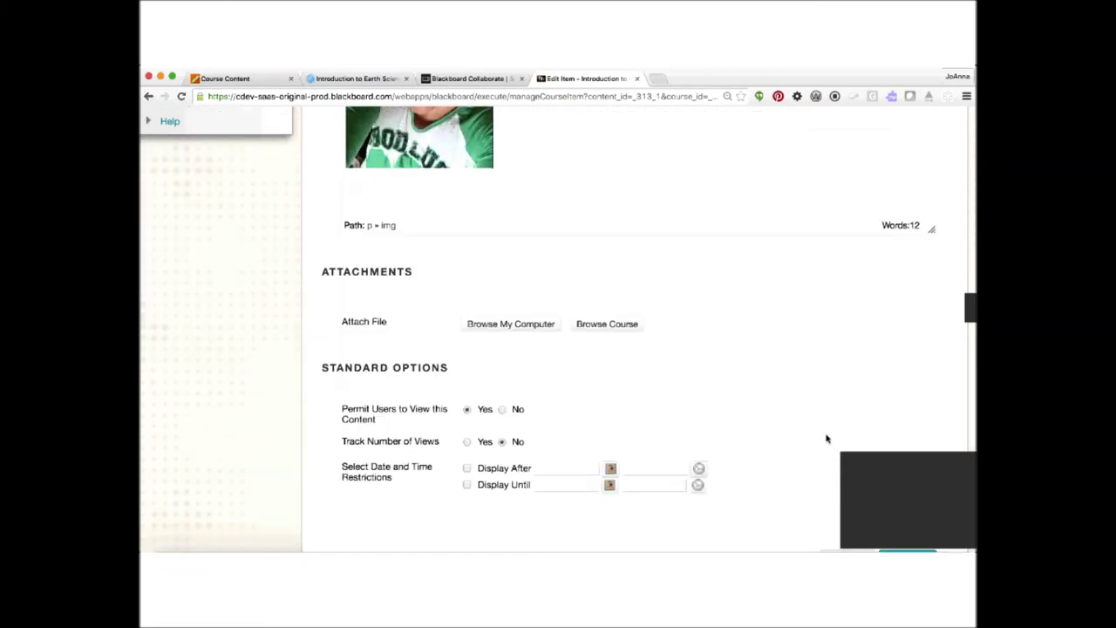
pyautogui.click(892, 483)
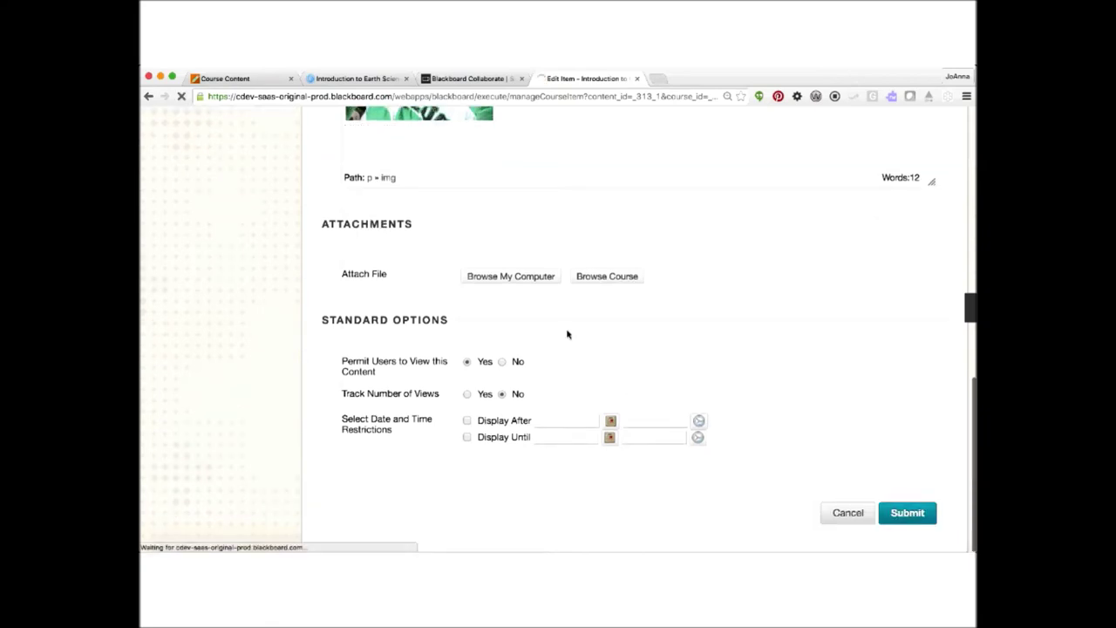
pyautogui.moveTo(482, 547)
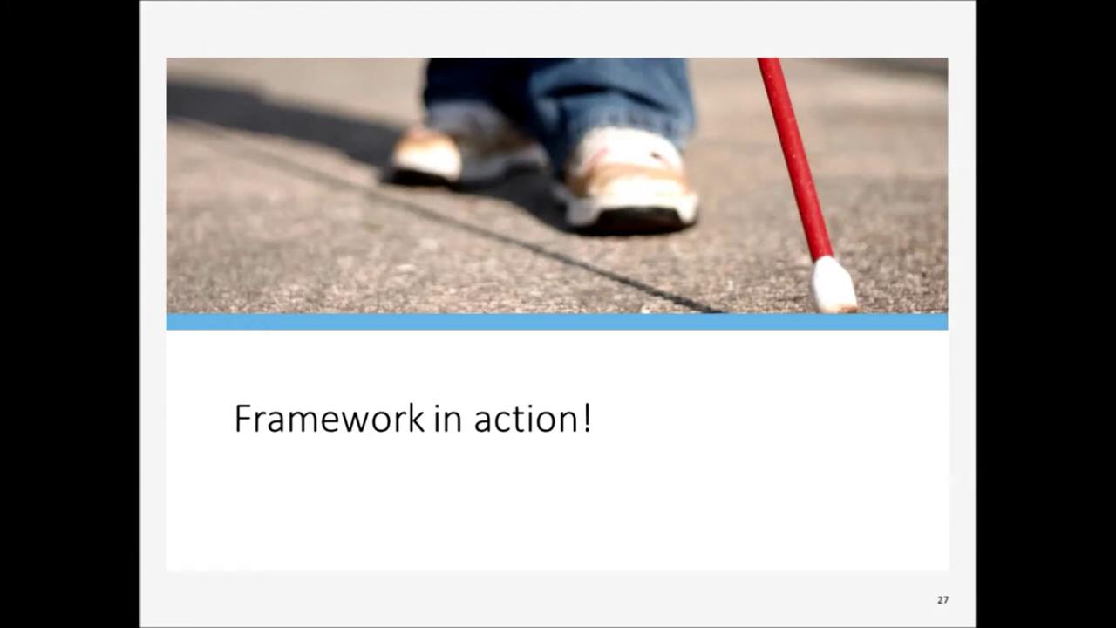
pyautogui.press('Right')
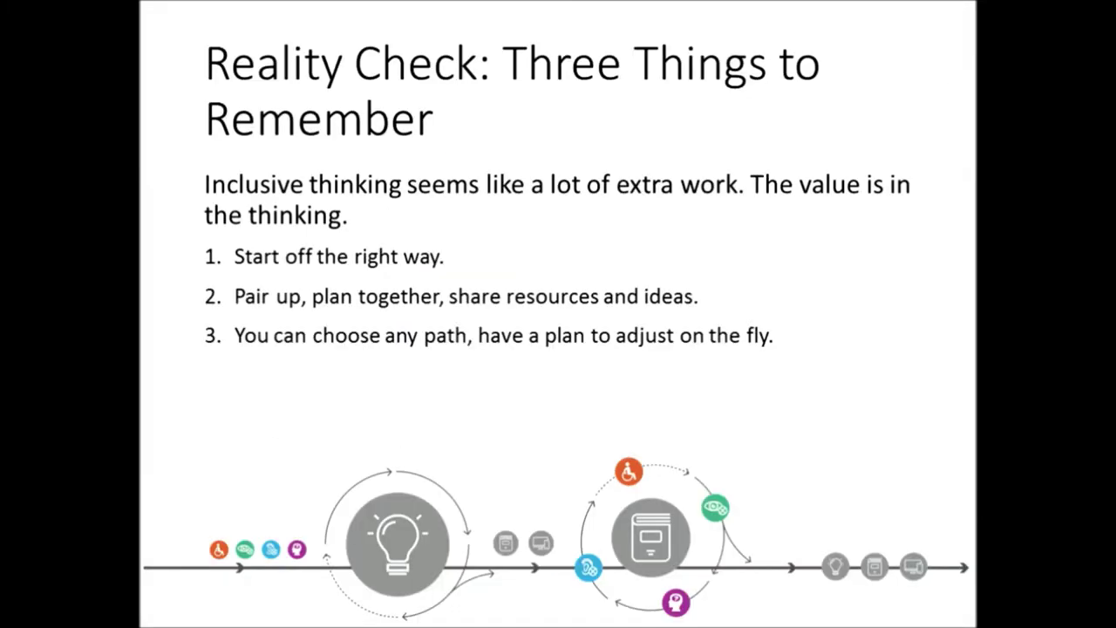